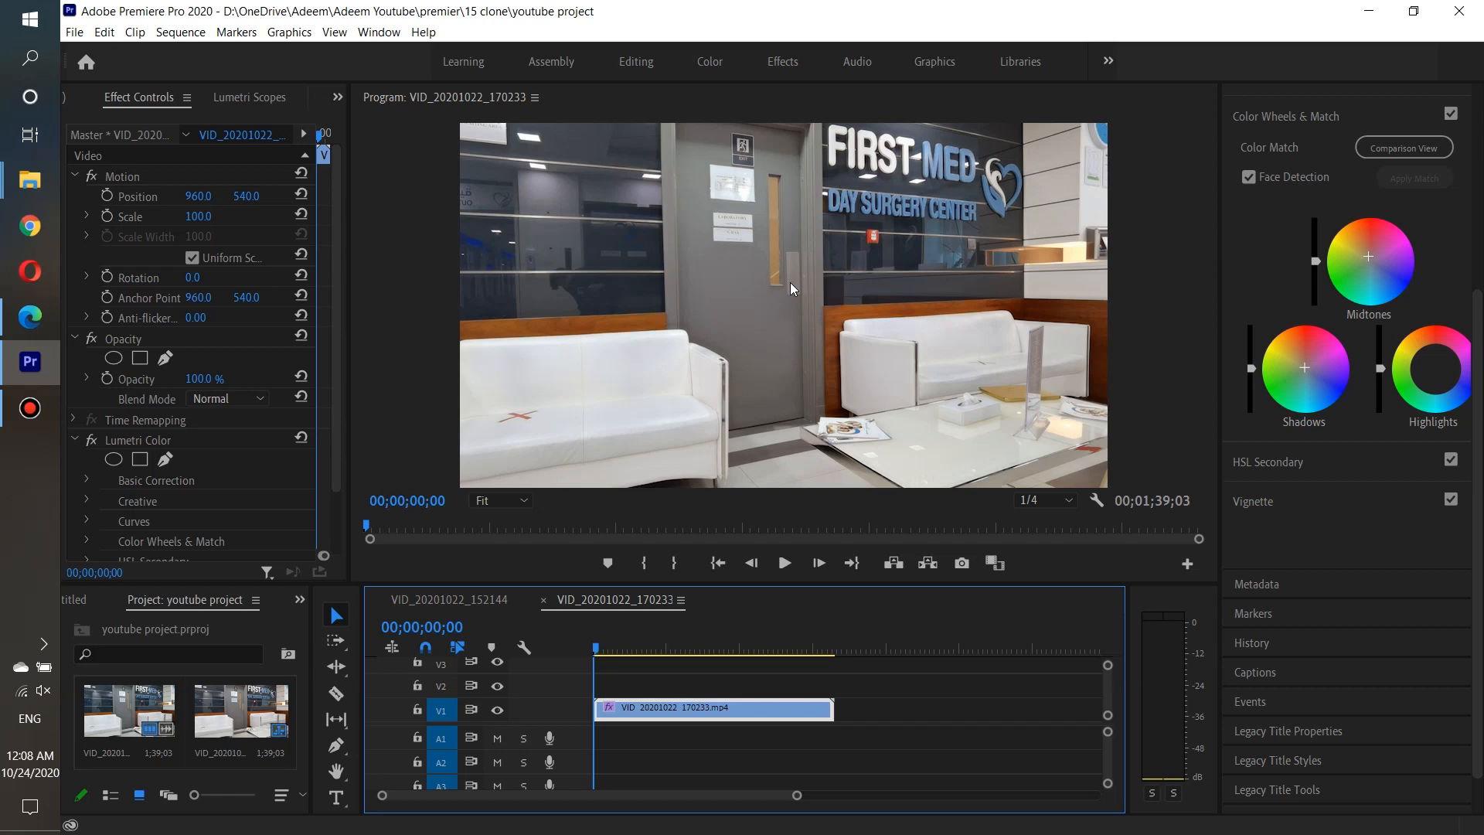
Play and scrub through the VID_20201022_170233 sequence to compare the man's two seating positions, including the section from 00;00;43;26.
click(784, 563)
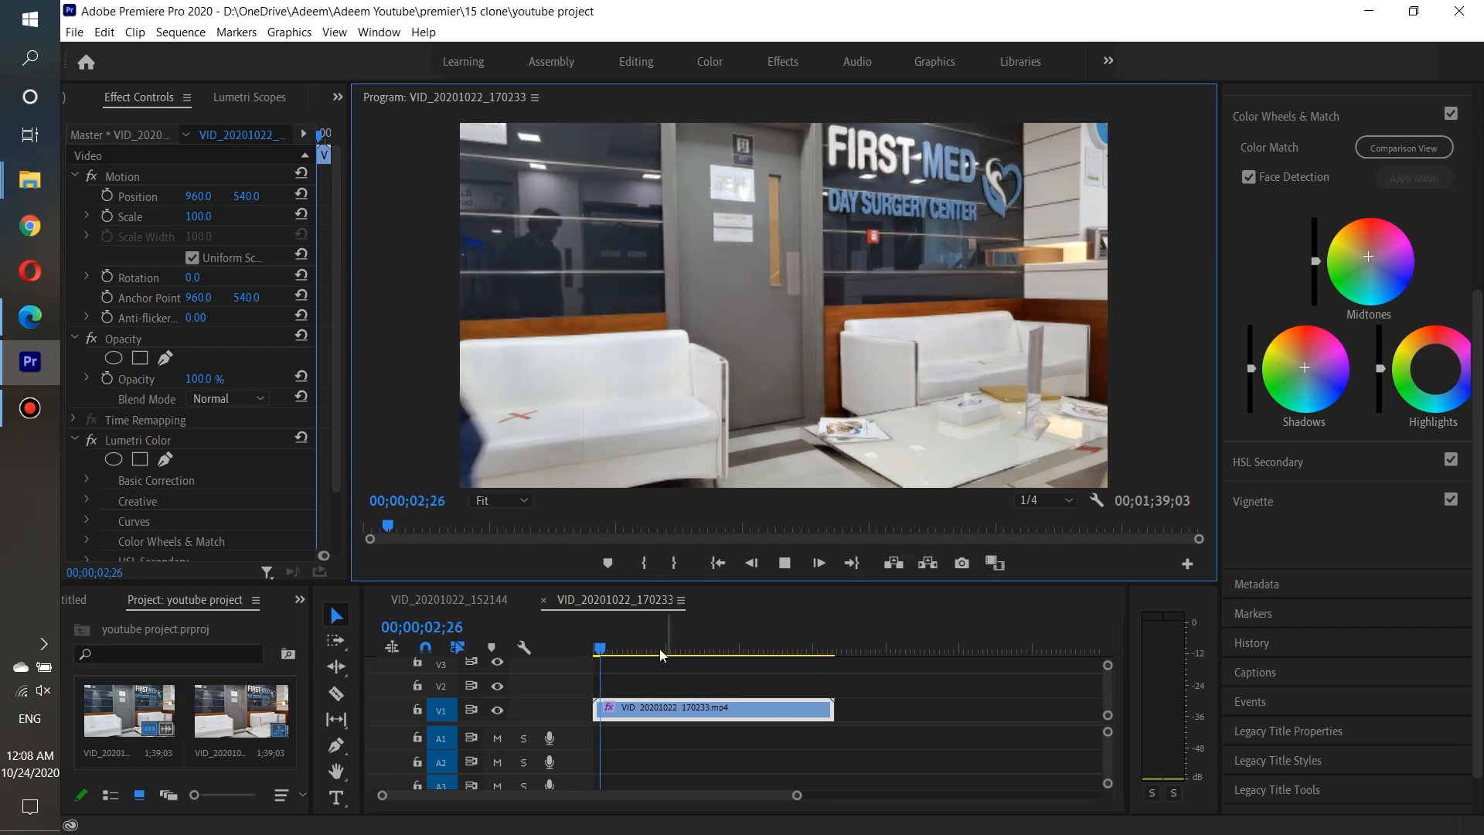
click(784, 564)
click(632, 649)
drag(632, 649, 701, 648)
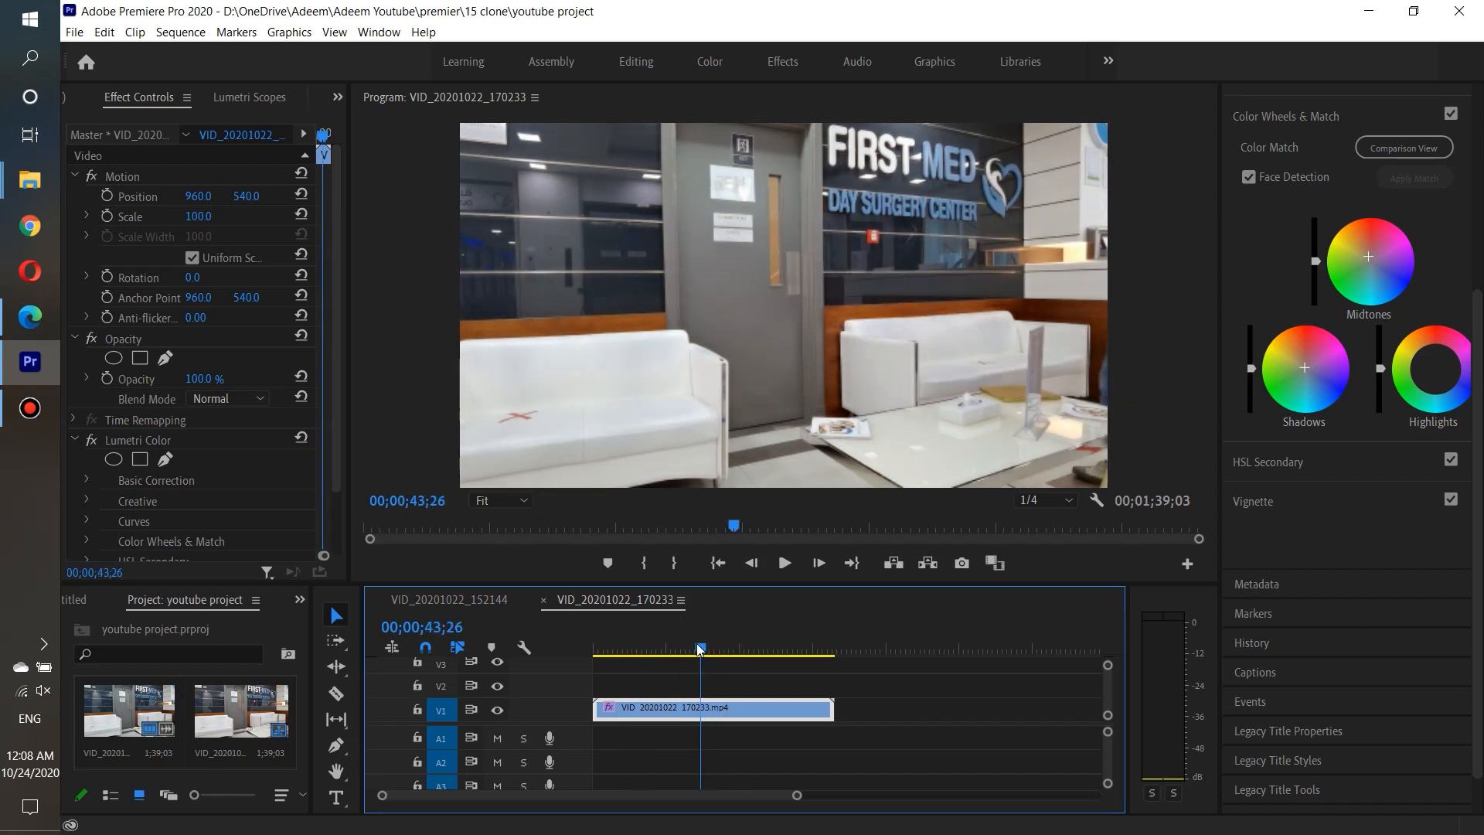
click(784, 563)
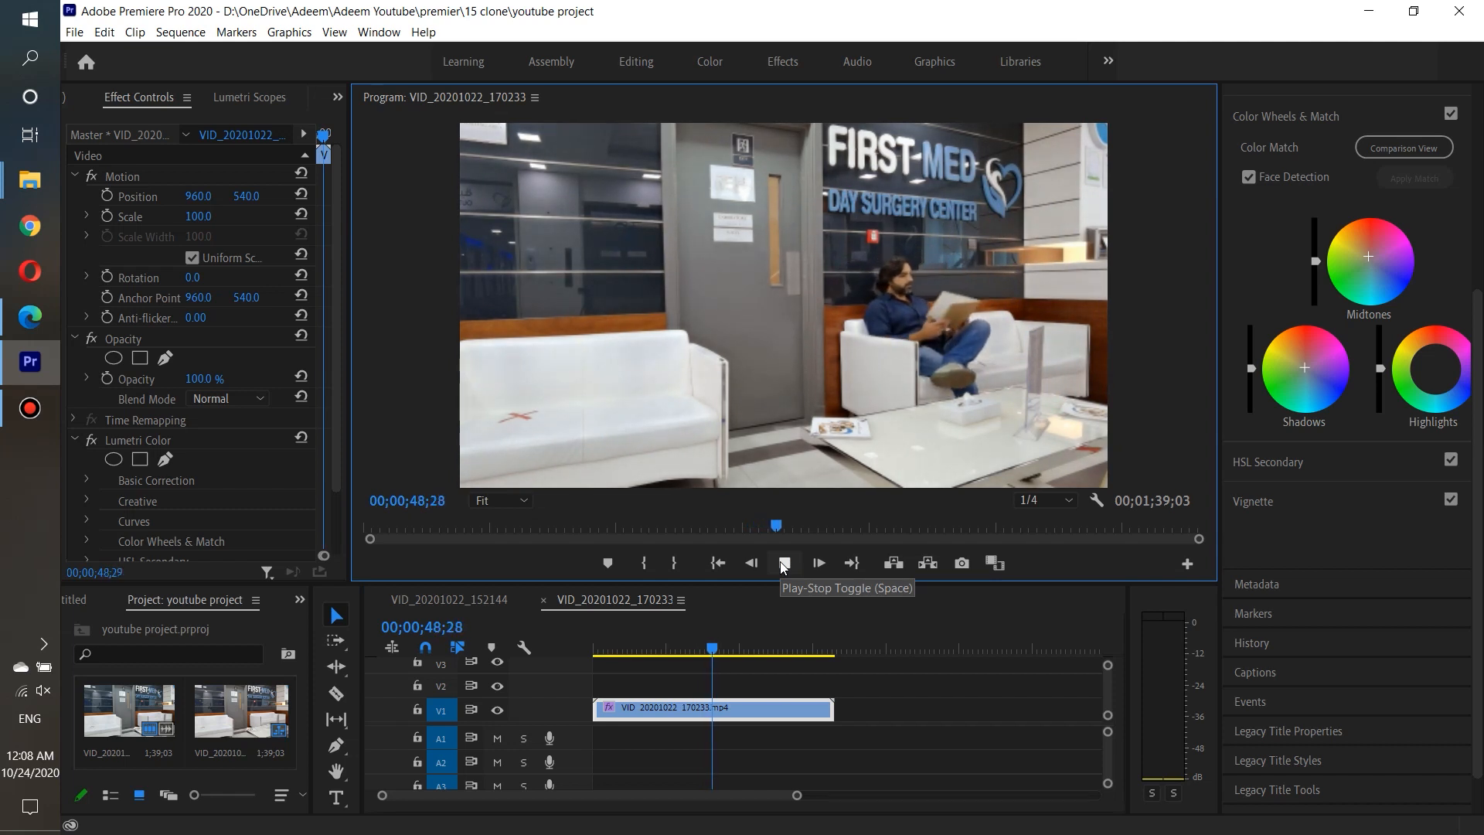
click(784, 563)
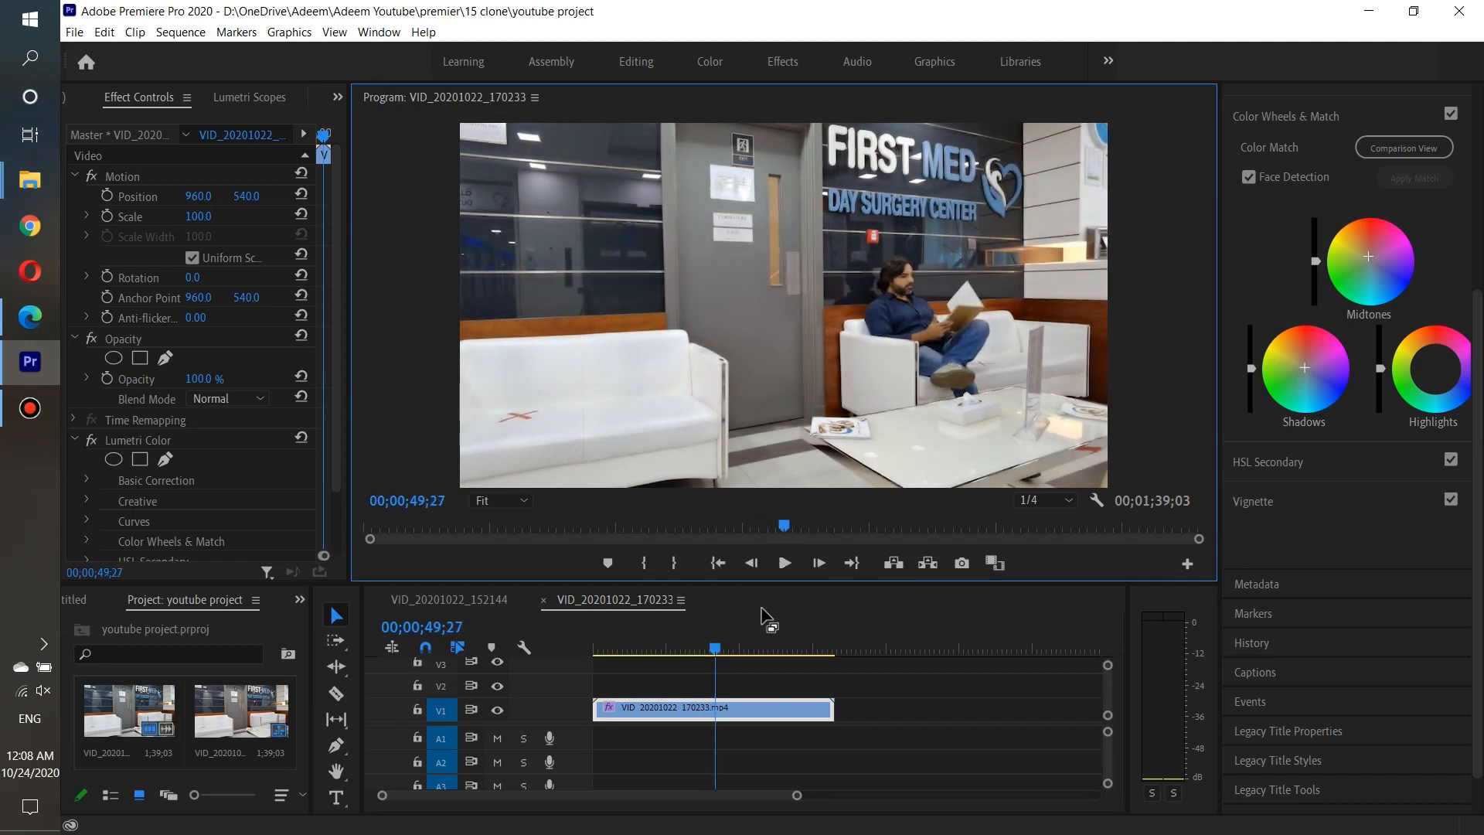
Split the VID_20201022_170233 clip at 00;00;42;09 with the Razor tool, and return to the Selection tool.
click(713, 647)
drag(715, 649, 700, 651)
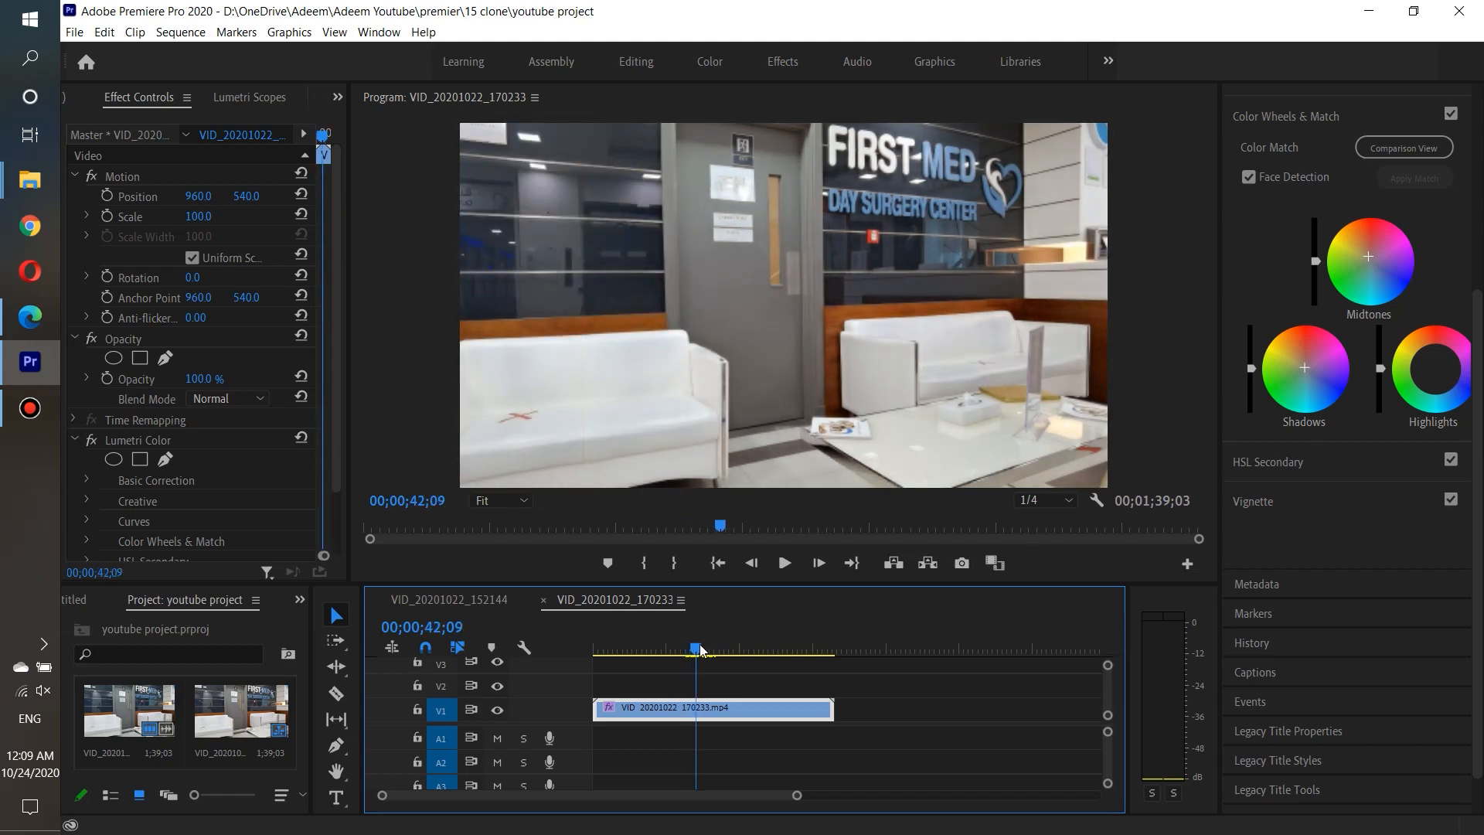
click(336, 693)
click(697, 720)
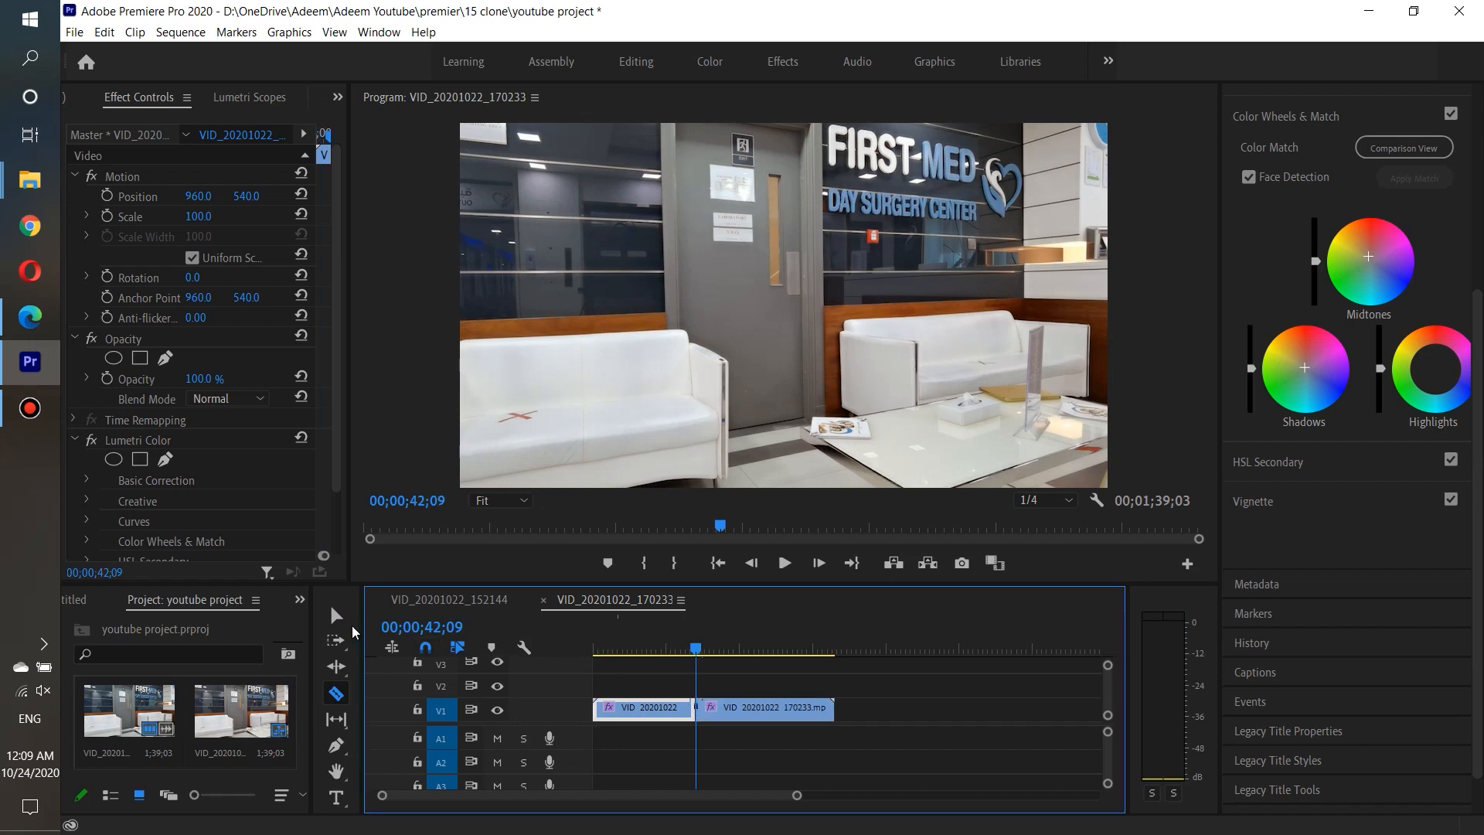
key(v)
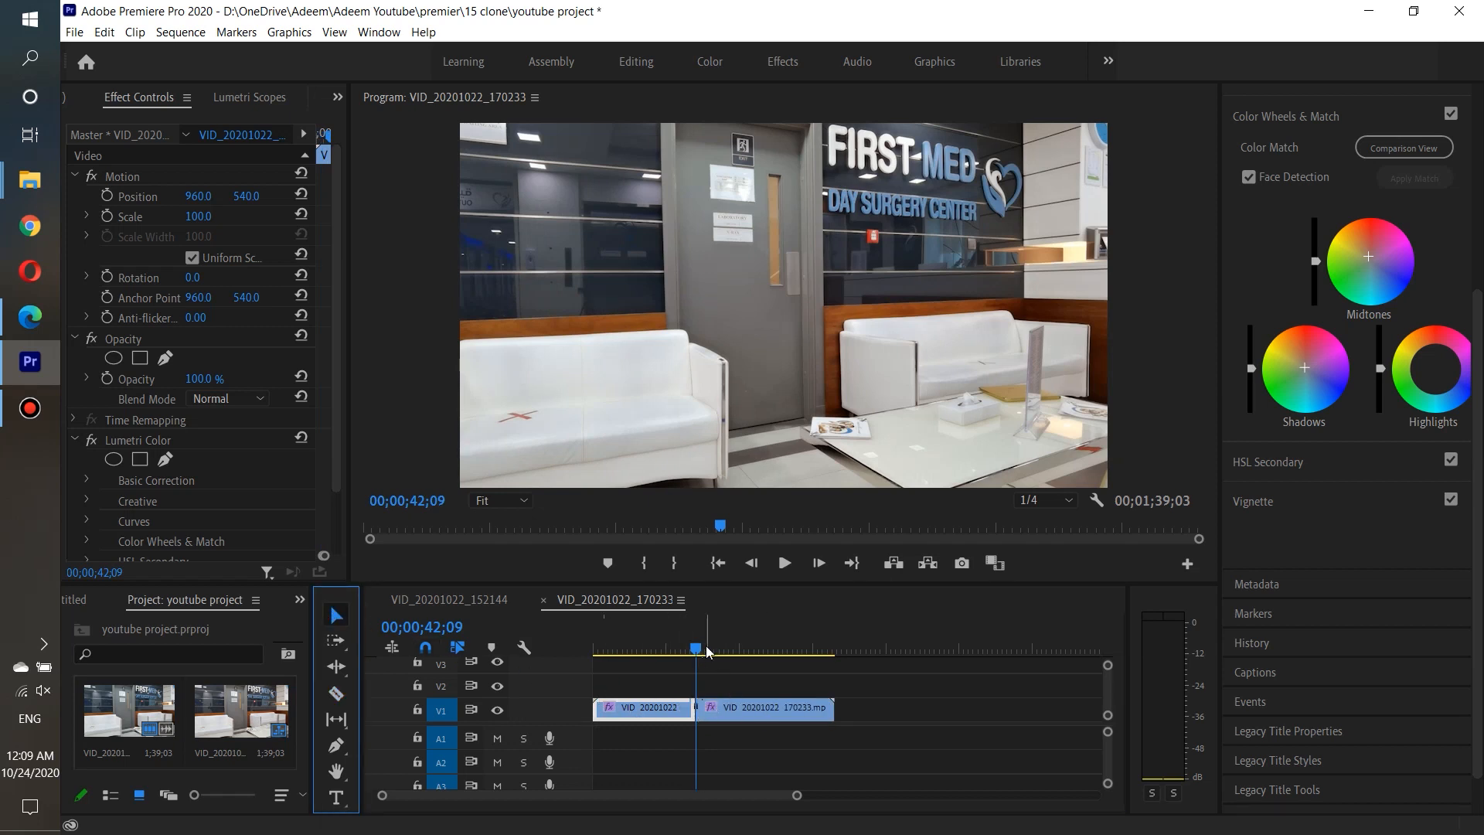
Move the first segment up to track V3 and slide the second segment to the sequence start on V1.
click(740, 649)
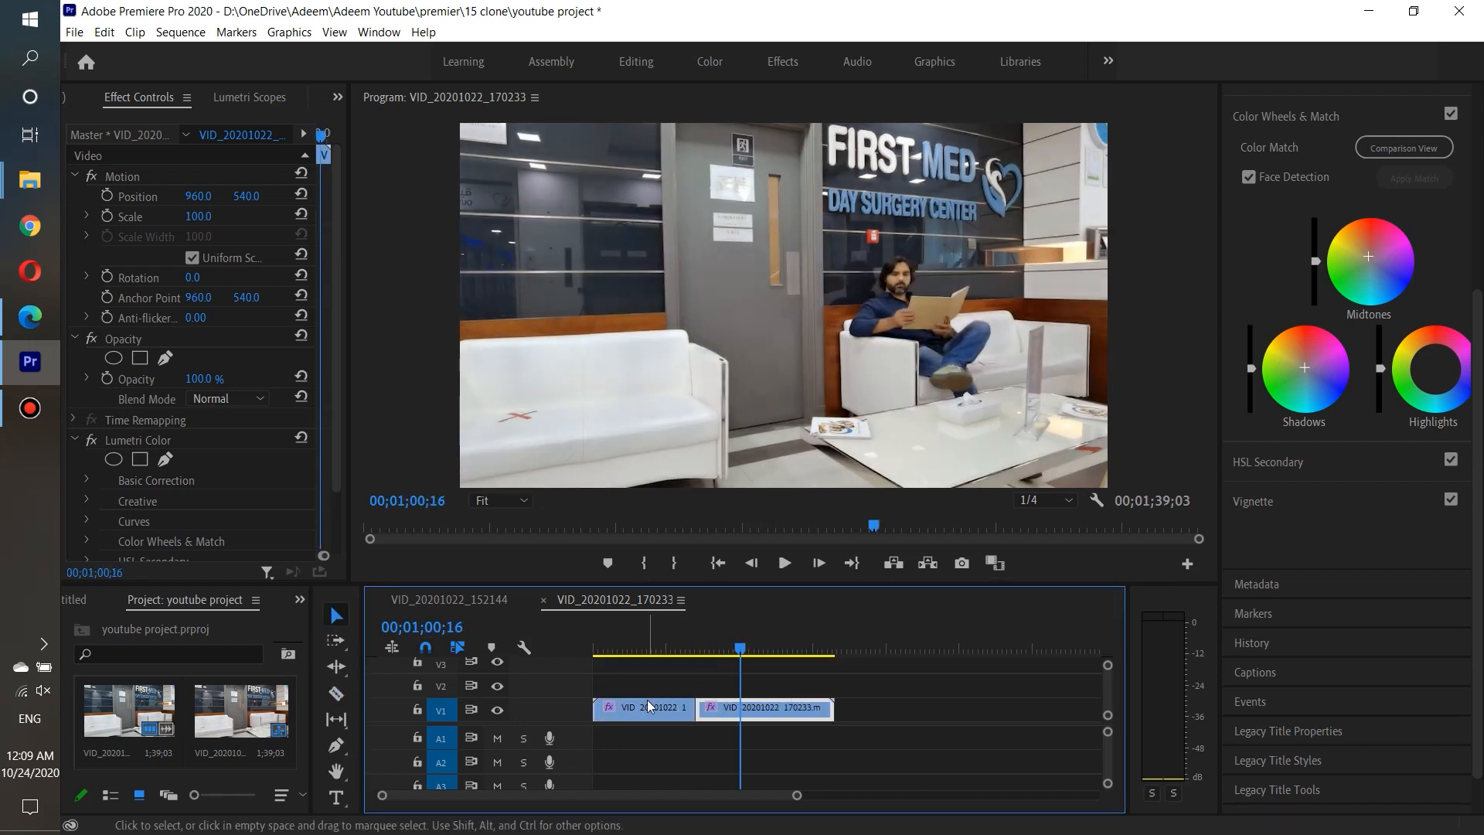
drag(648, 705, 649, 677)
click(748, 709)
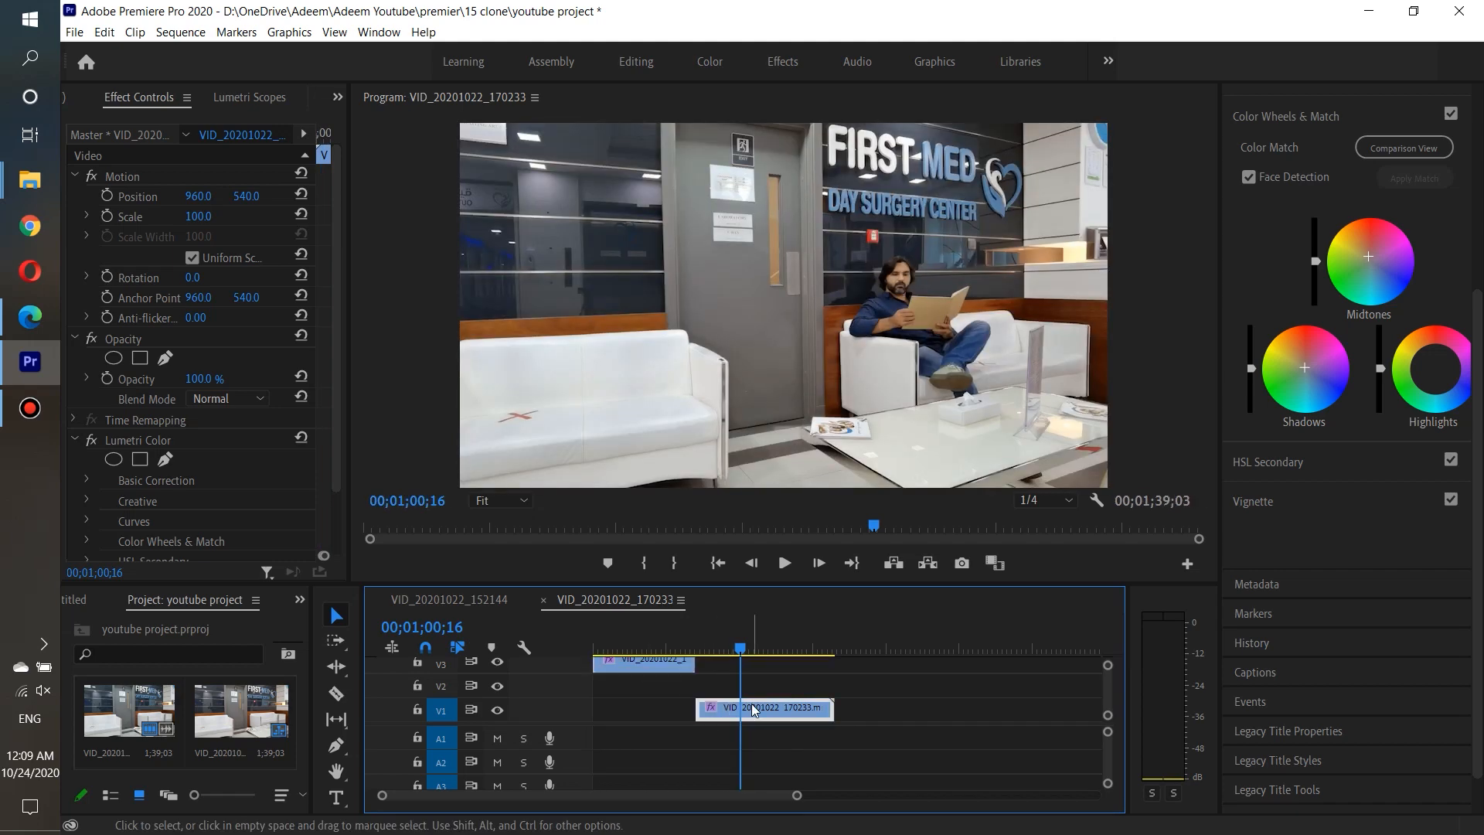
drag(748, 709, 638, 709)
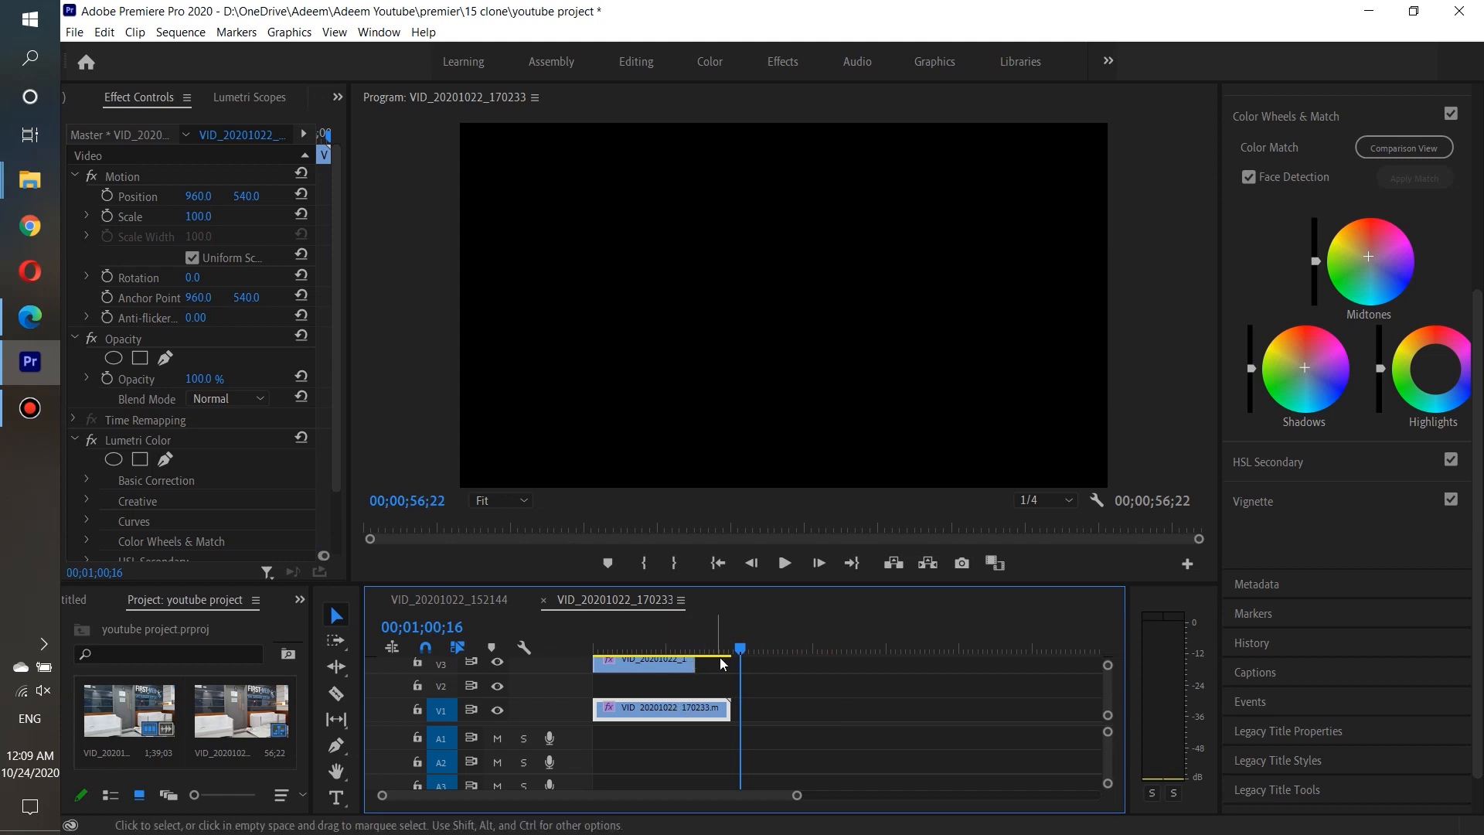
drag(740, 656, 578, 643)
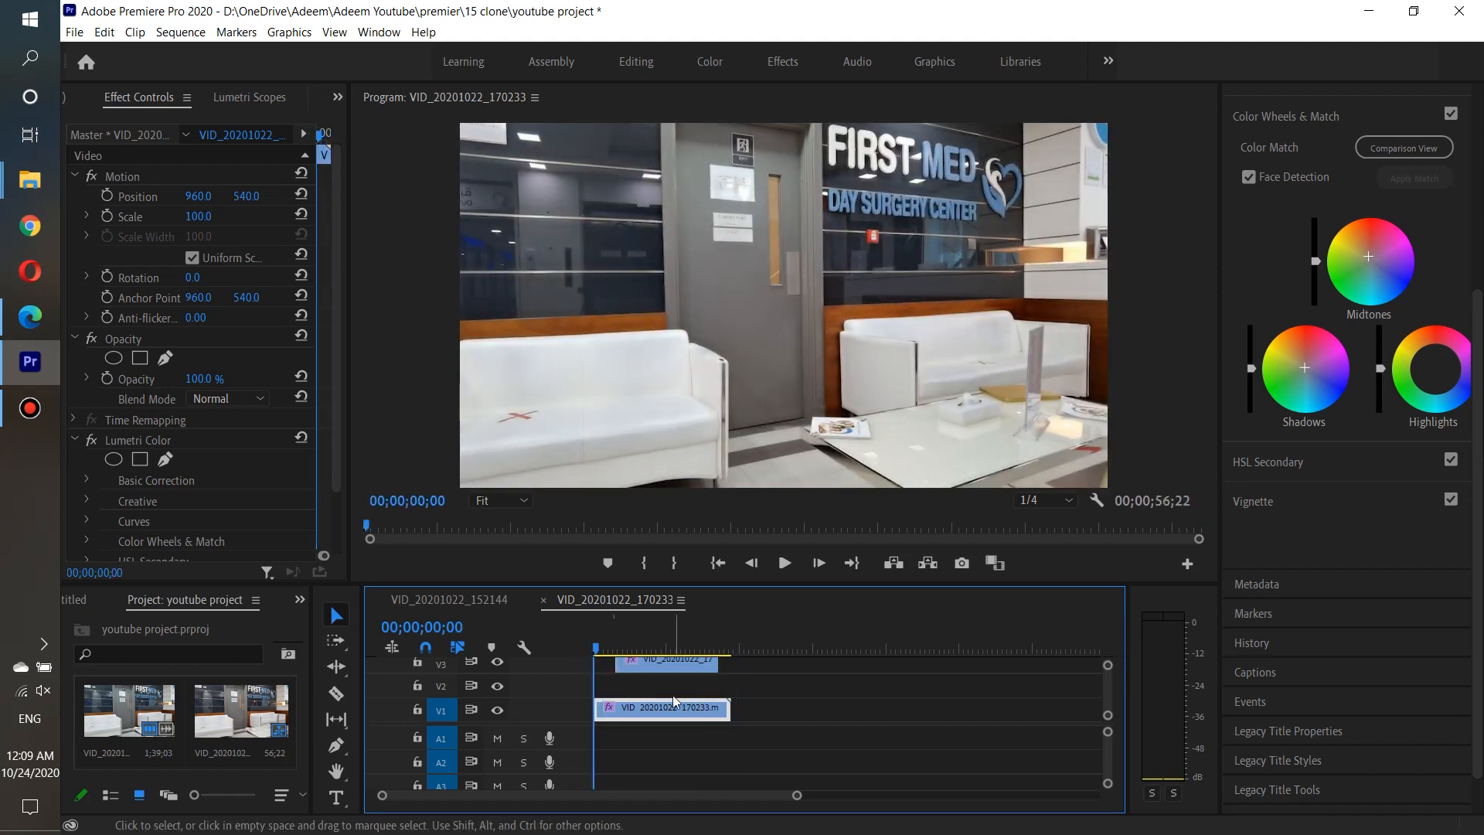
Trim the V1 clip's beginning off up to 00;00;04;11 and place the shortened clip at the sequence start.
scroll(664, 702, up, 1)
click(602, 647)
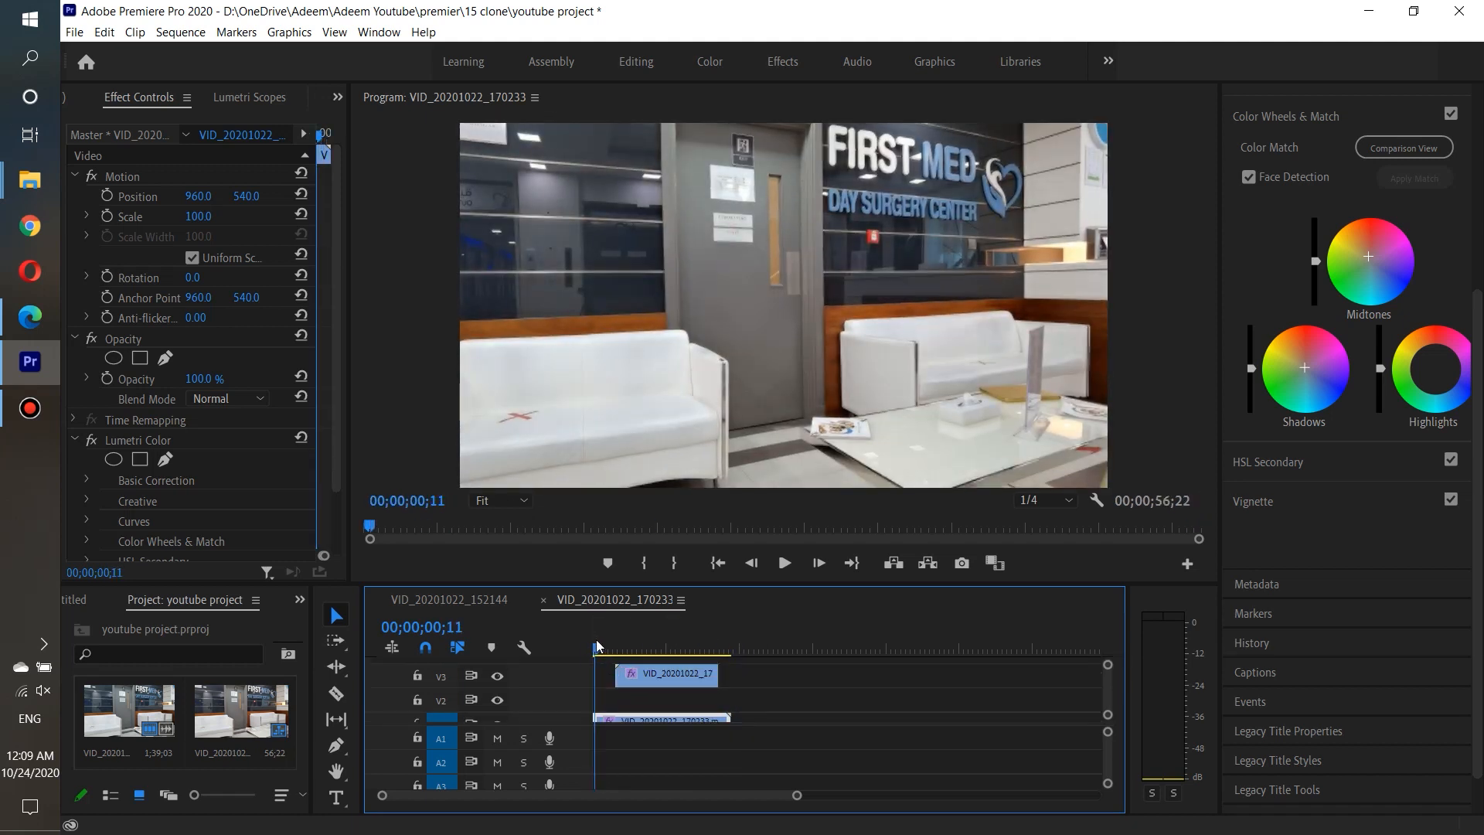
drag(602, 647, 604, 646)
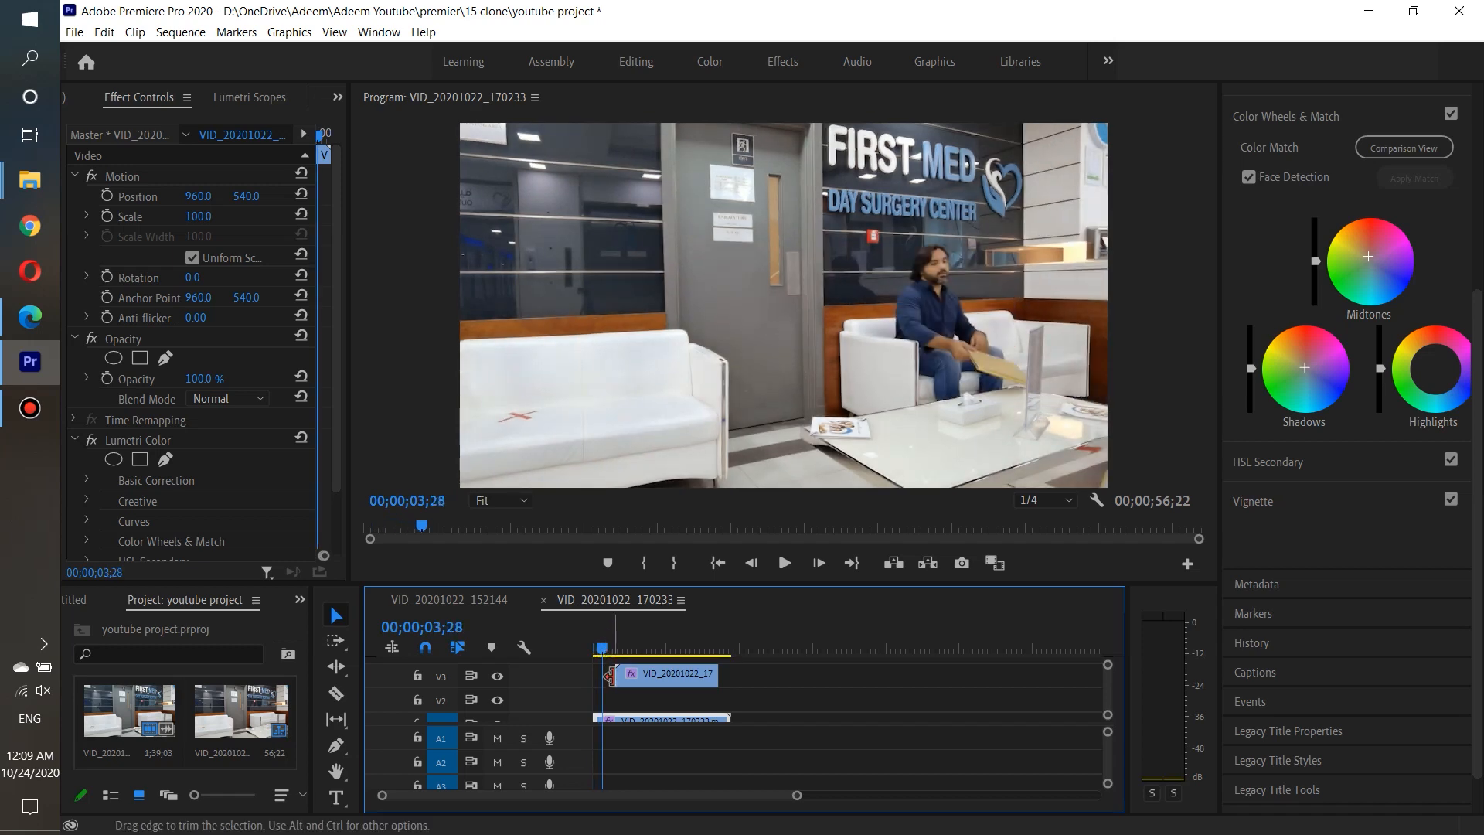
drag(696, 584, 708, 499)
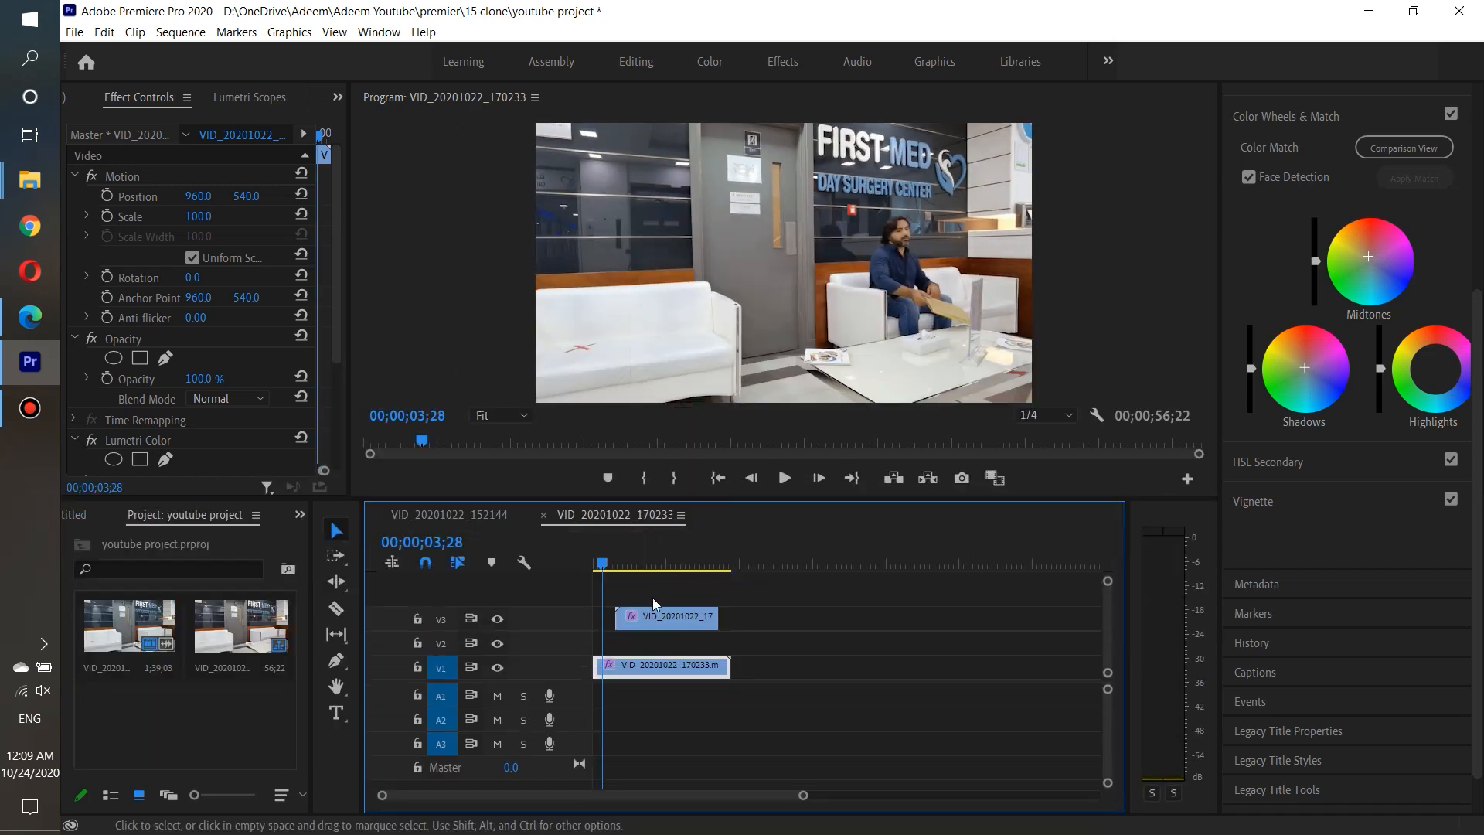
click(784, 478)
scroll(605, 663, up, 2)
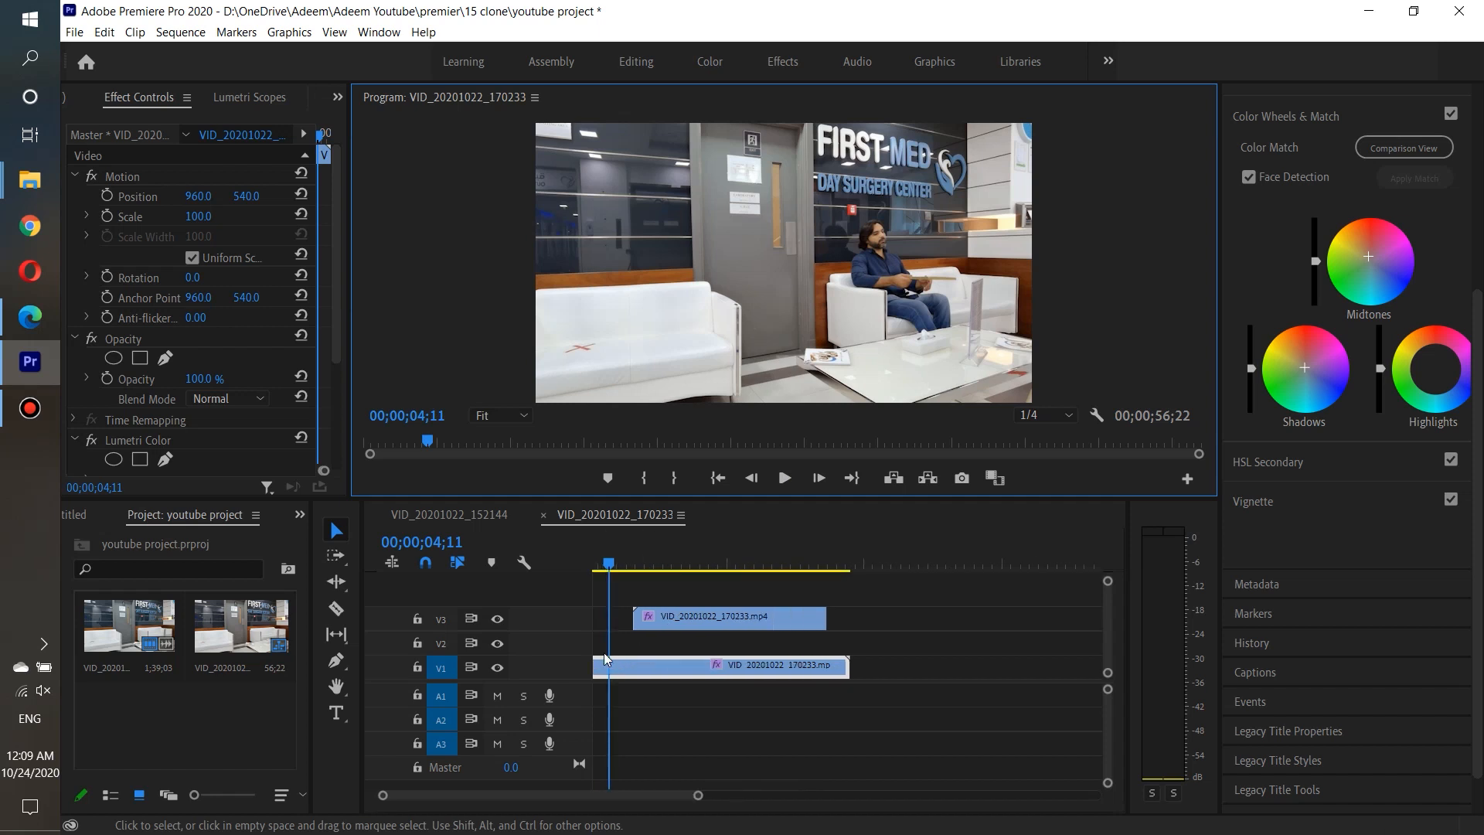
click(599, 664)
drag(600, 665, 607, 671)
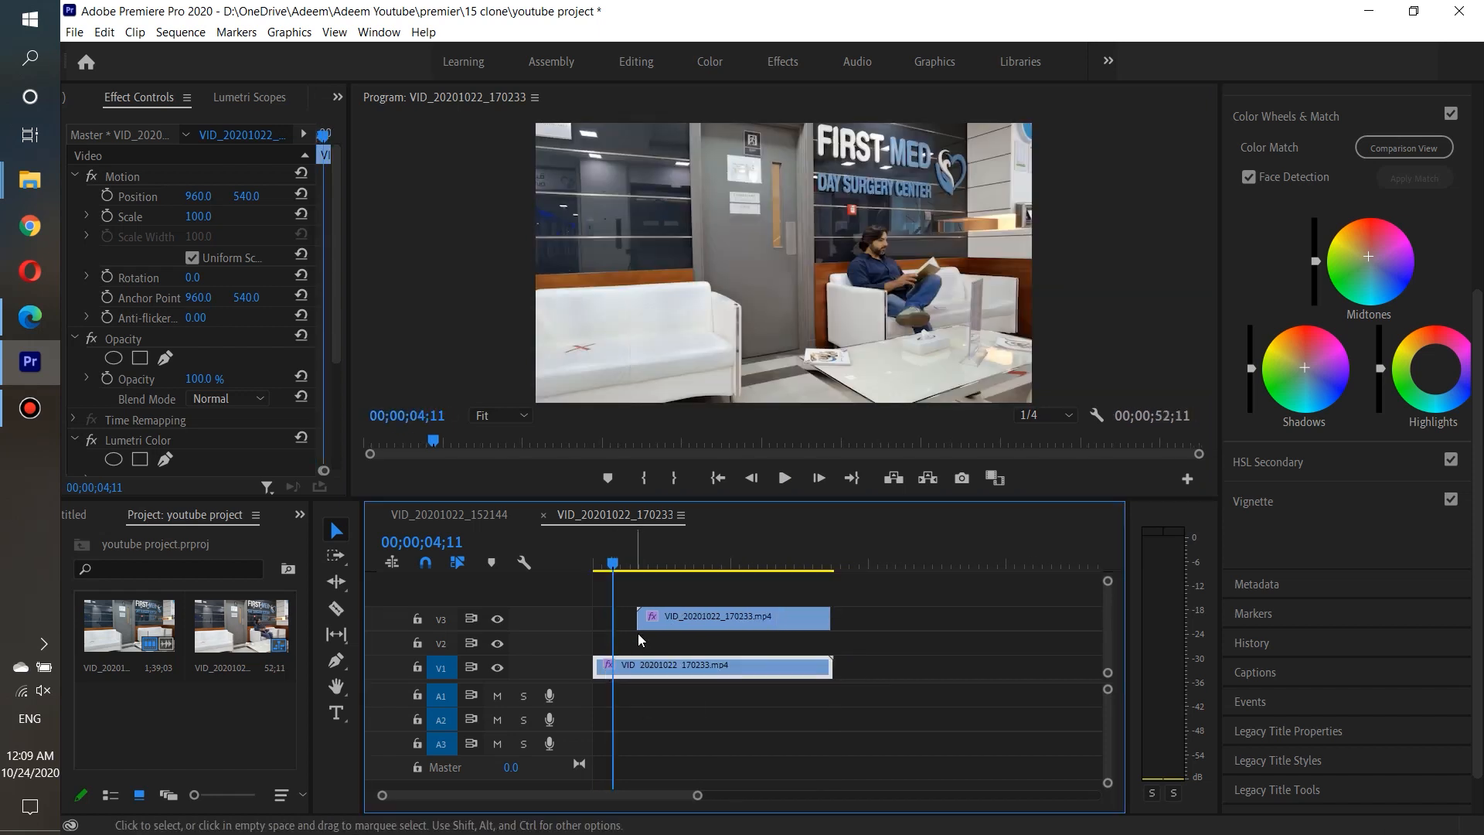
Move the V3 segment down to track V2 and align its start with the V1 clip at the sequence start.
click(666, 620)
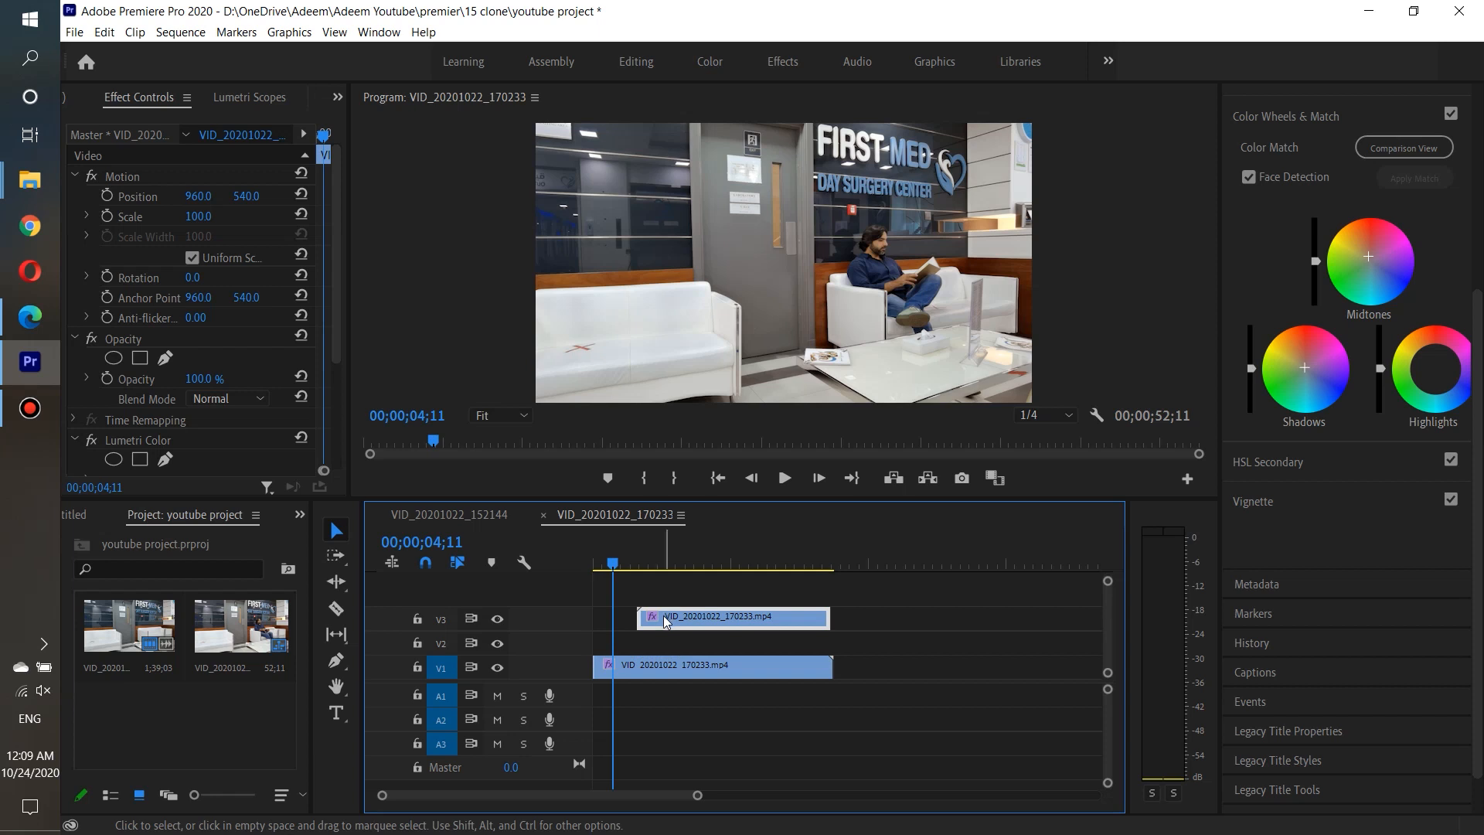
drag(665, 622, 654, 646)
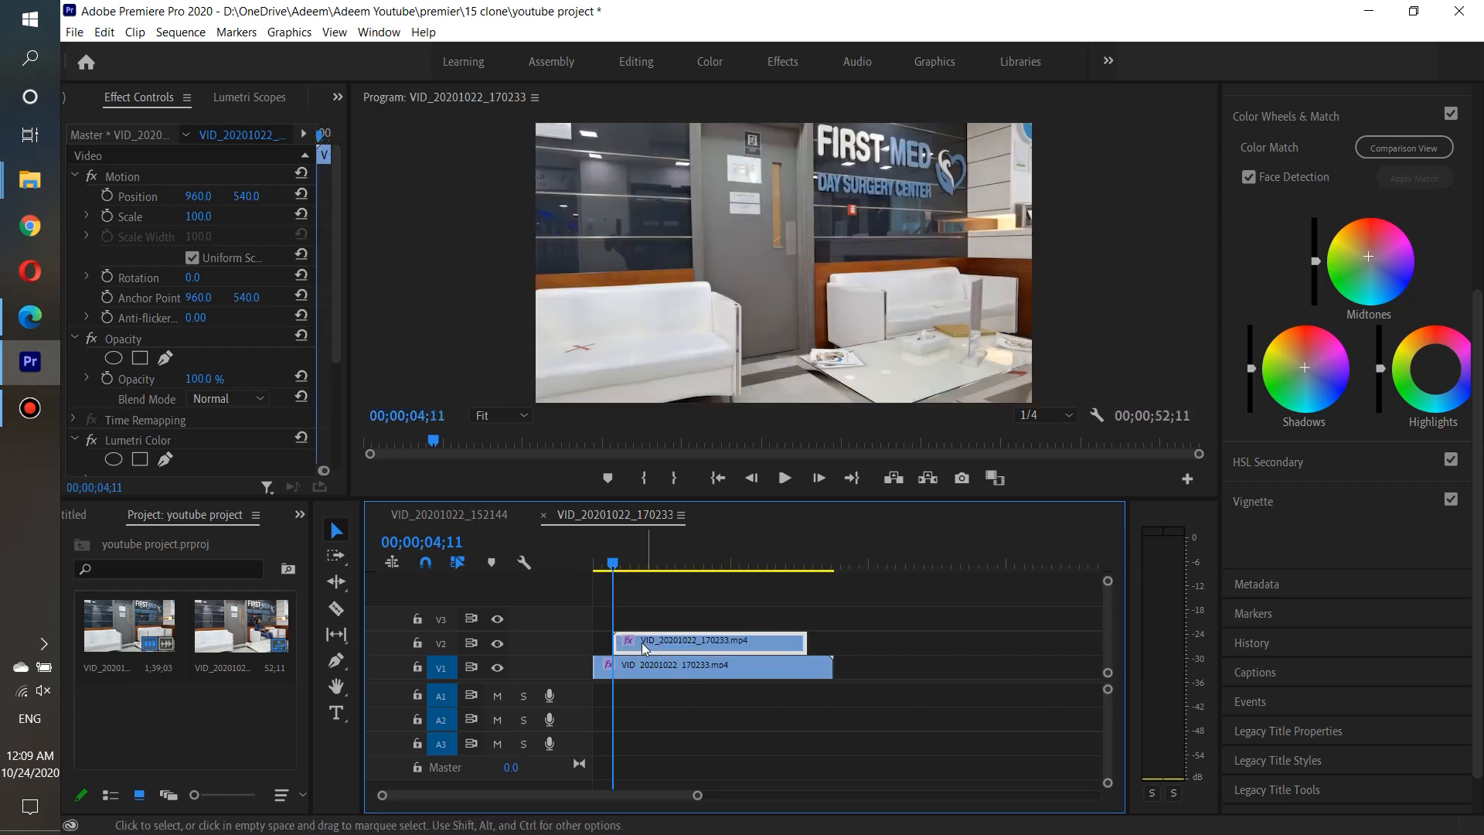
mouse_move(611, 570)
mouse_down()
mouse_move(592, 574)
mouse_move(617, 583)
mouse_up()
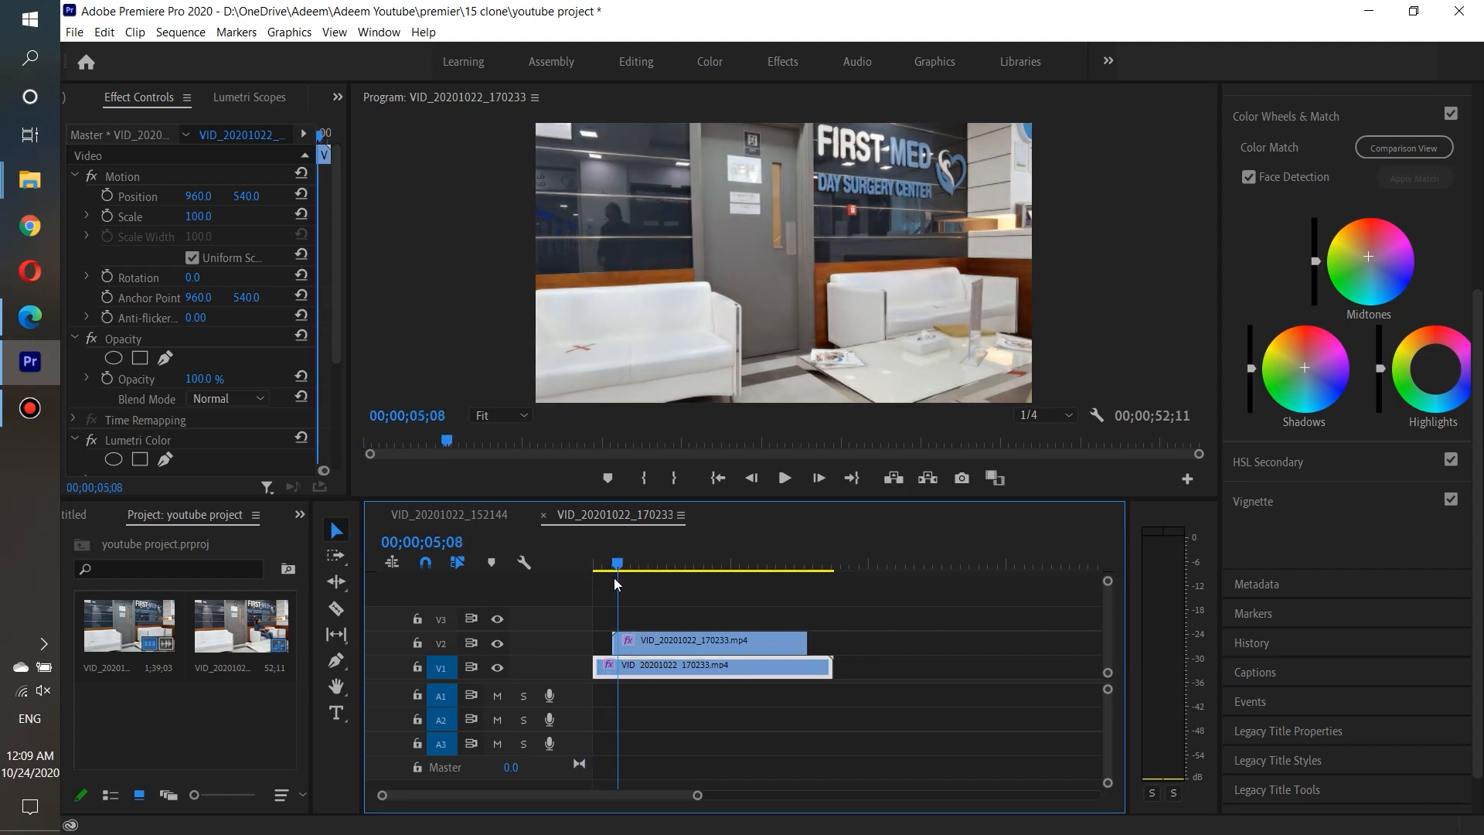
drag(635, 641, 623, 648)
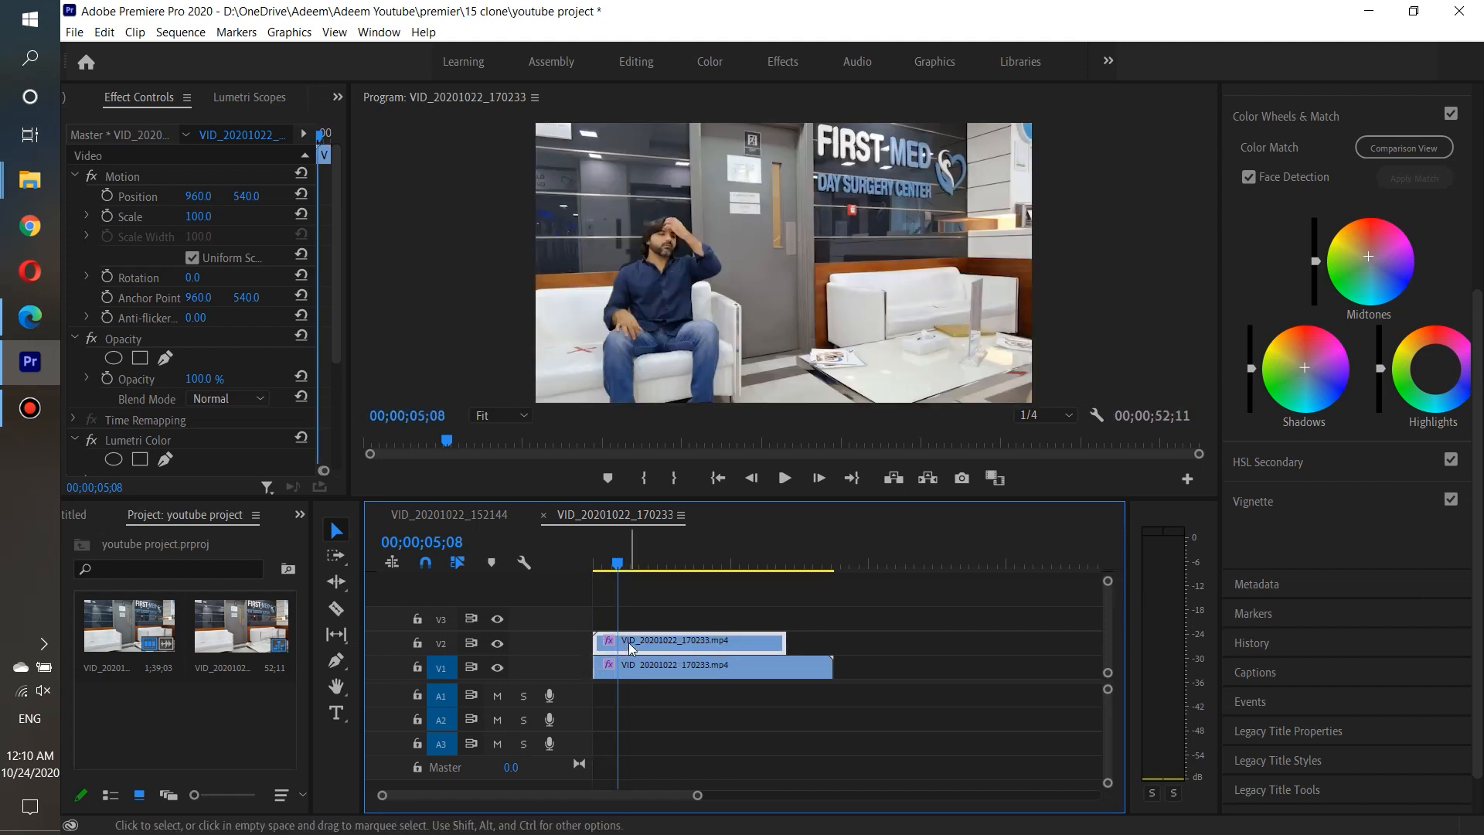
Add a rectangular Opacity mask to the V2 clip and stretch its corners around the man on the left sofa, covering the frame's left half.
drag(640, 502, 649, 589)
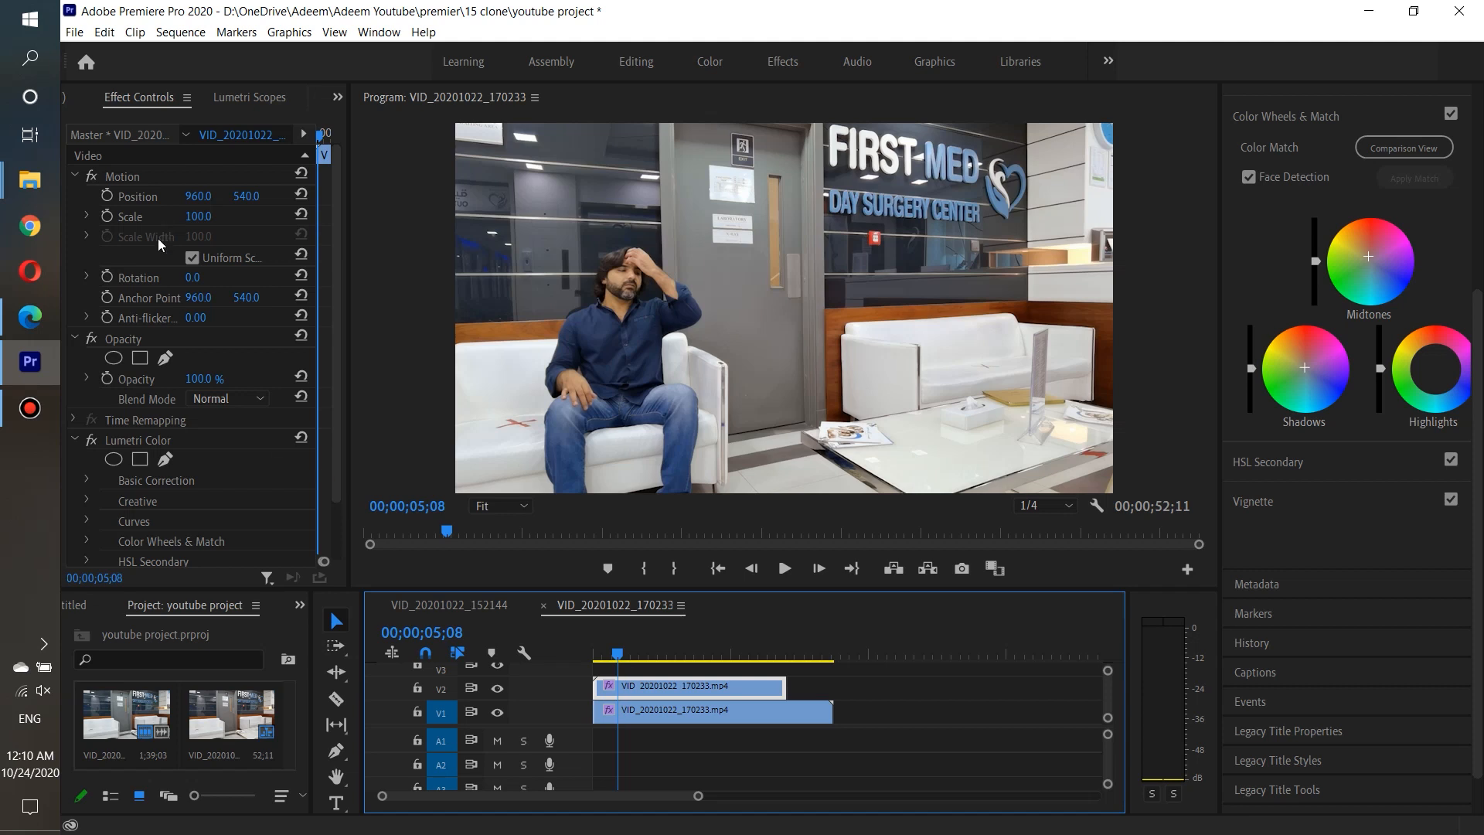
click(124, 340)
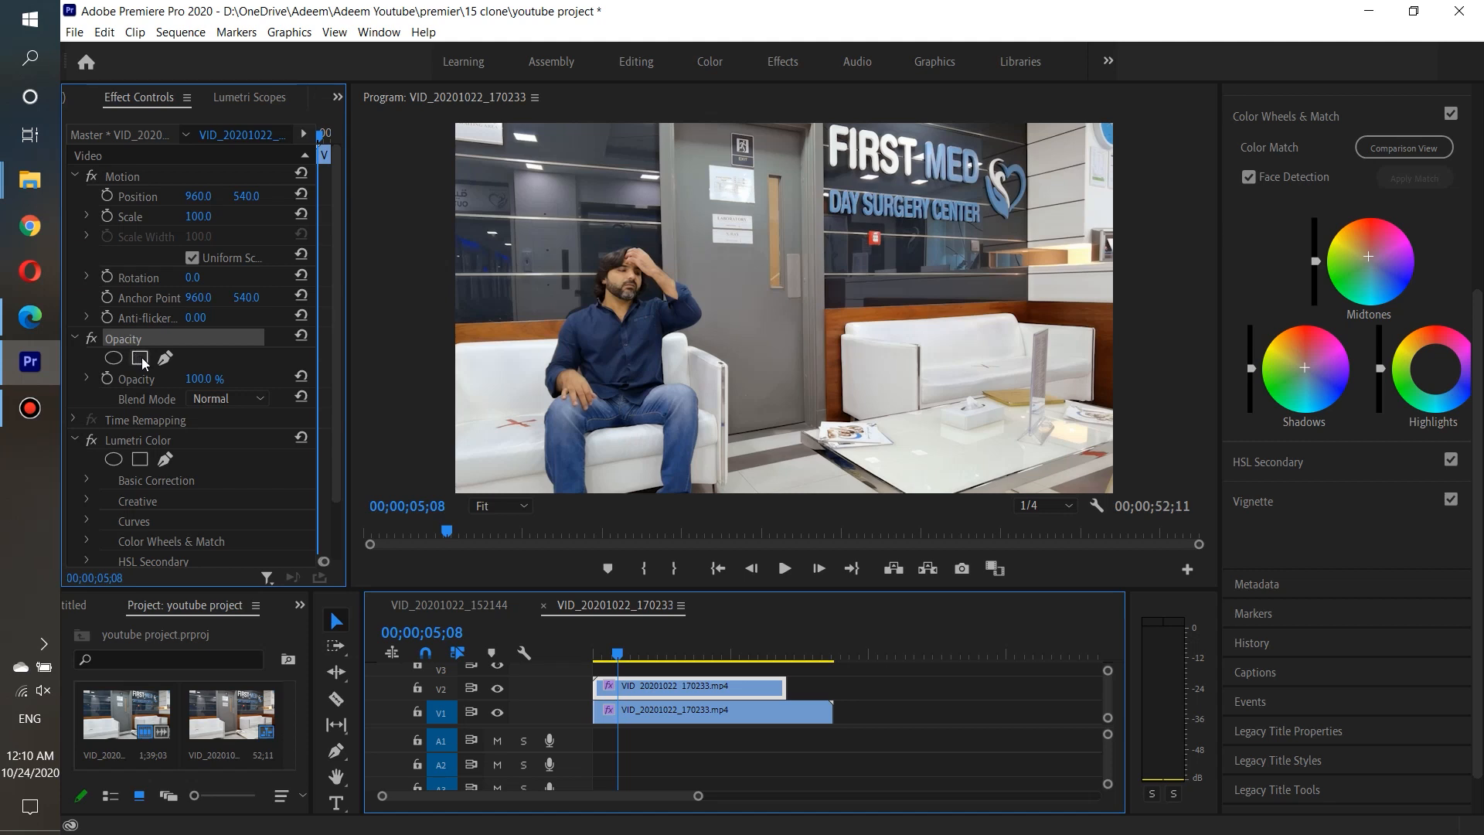
click(140, 358)
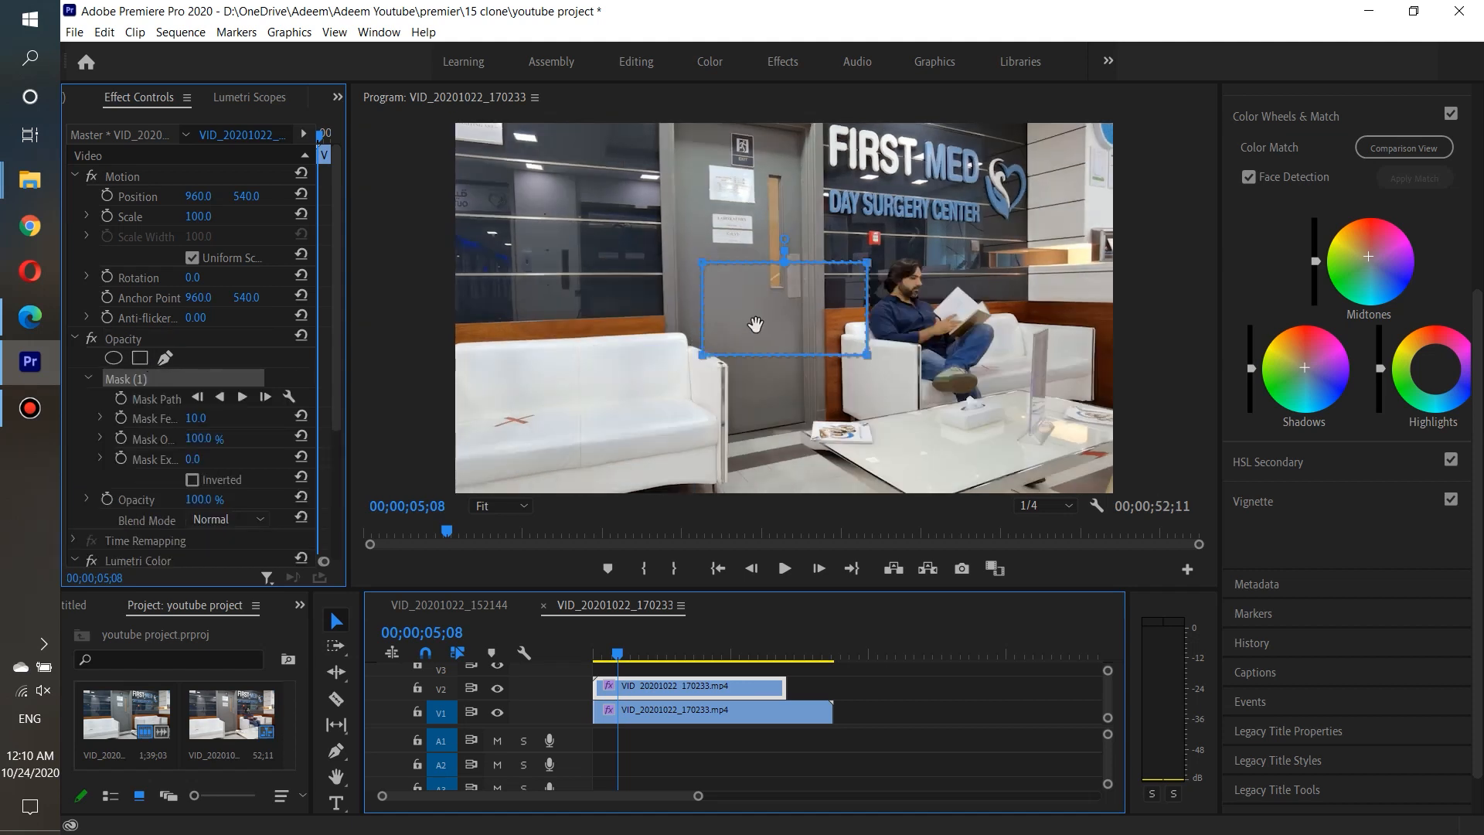
drag(782, 320, 537, 171)
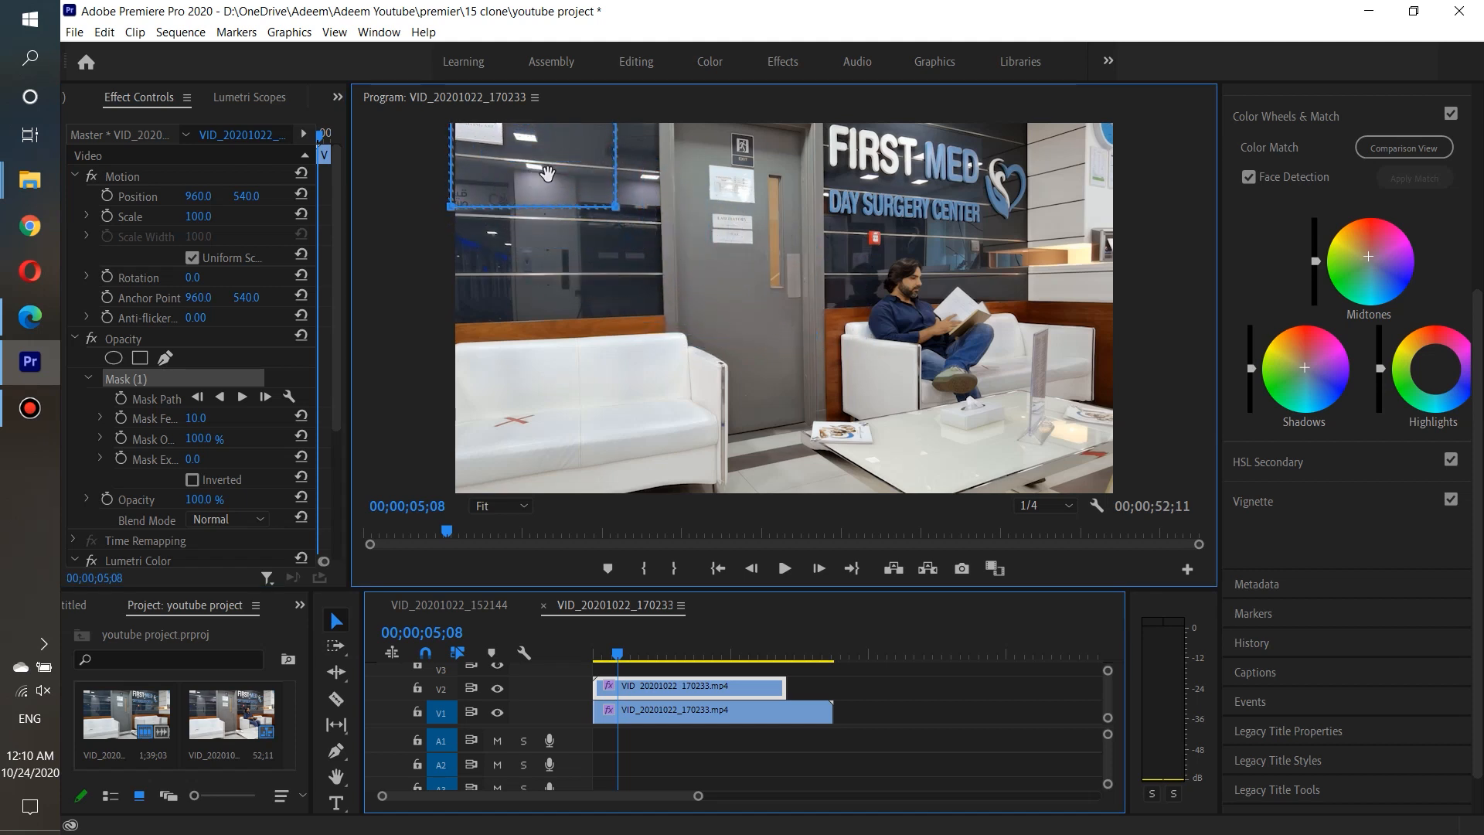
drag(618, 209, 858, 516)
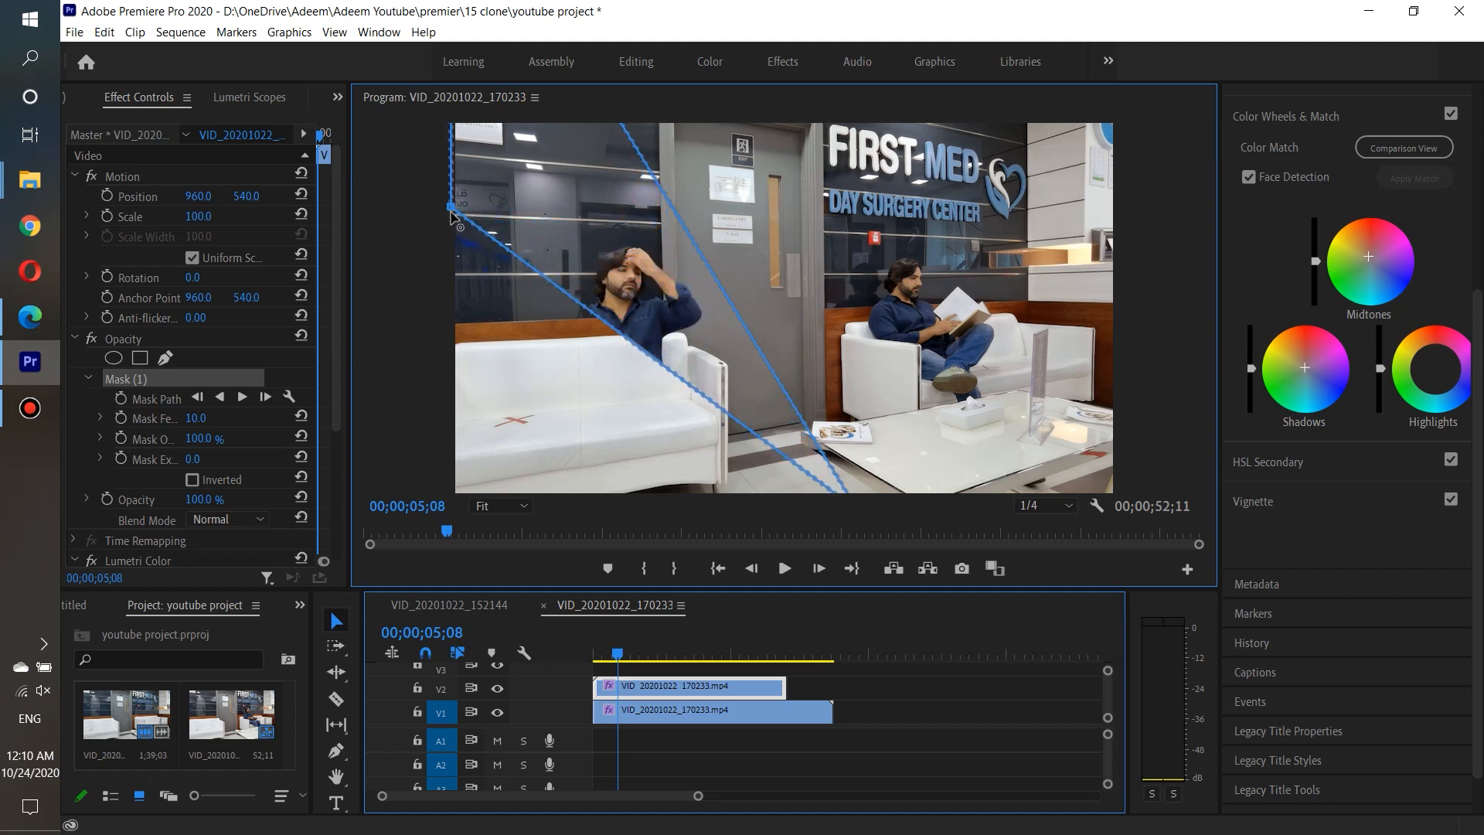
drag(450, 207, 447, 516)
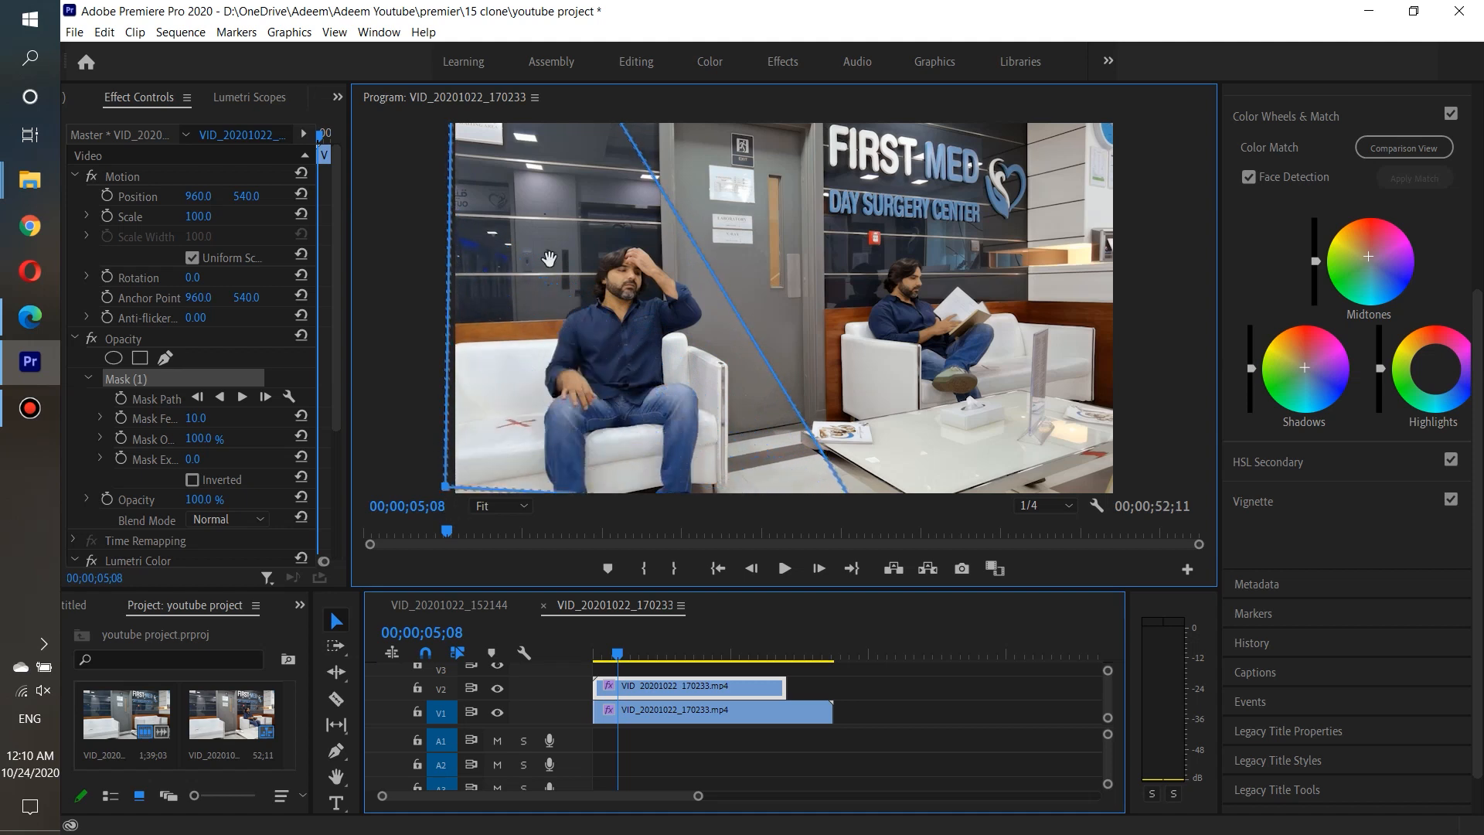
drag(623, 123, 738, 87)
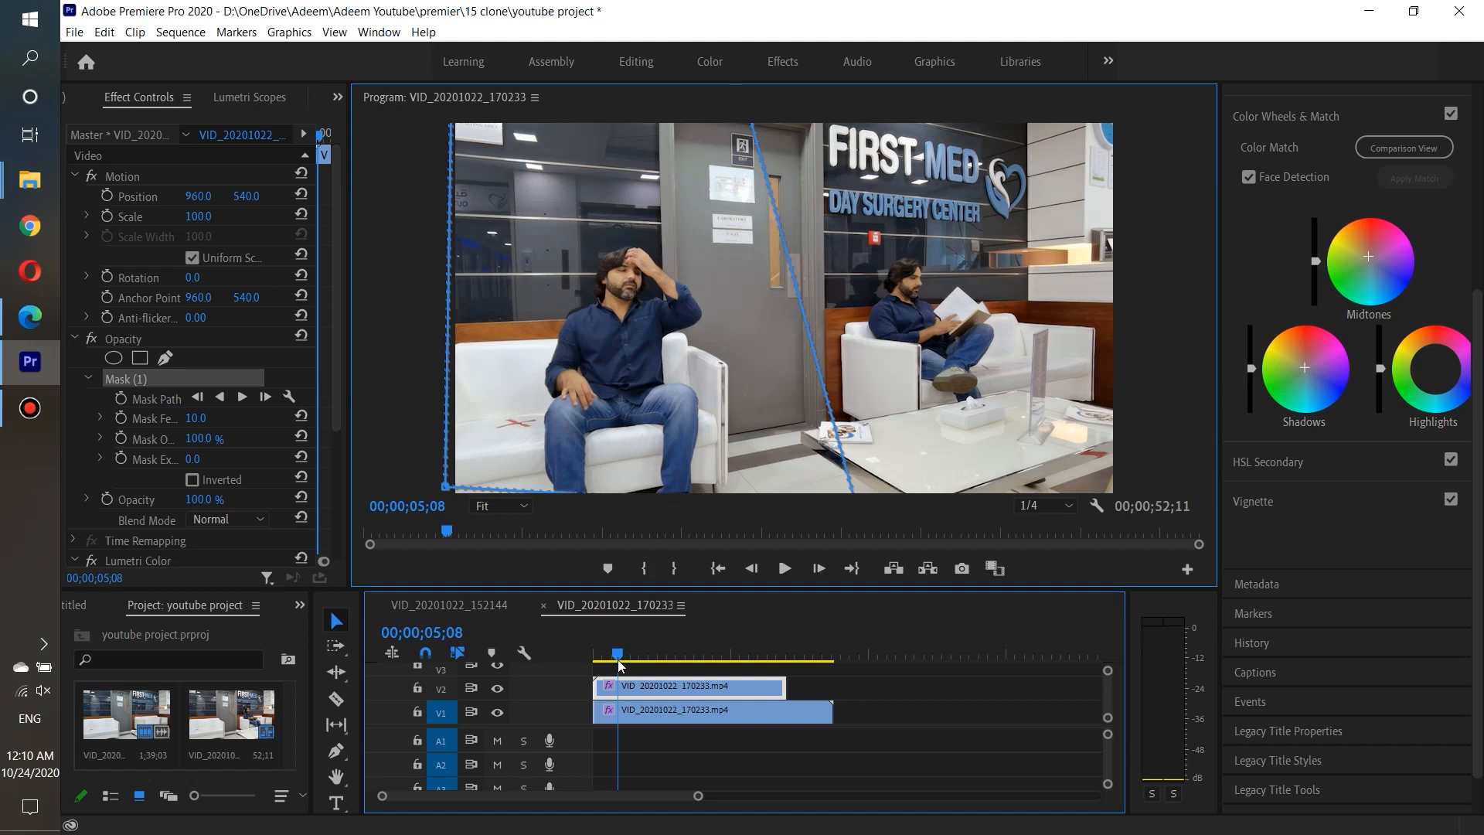
Play the masked composite from the sequence start to check the man's reach toward the table against the mask edge.
drag(616, 654, 588, 656)
click(784, 569)
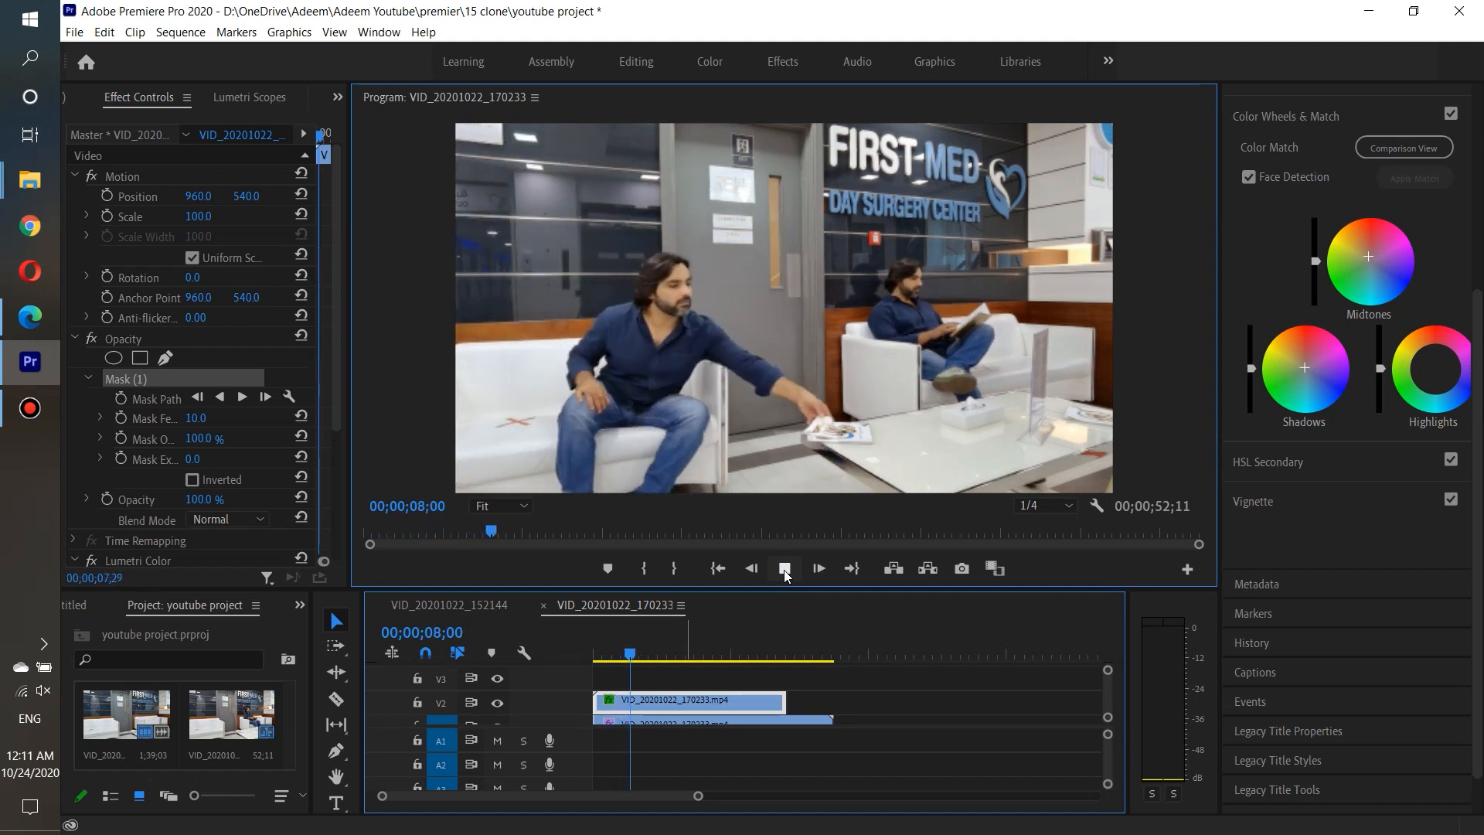
click(783, 569)
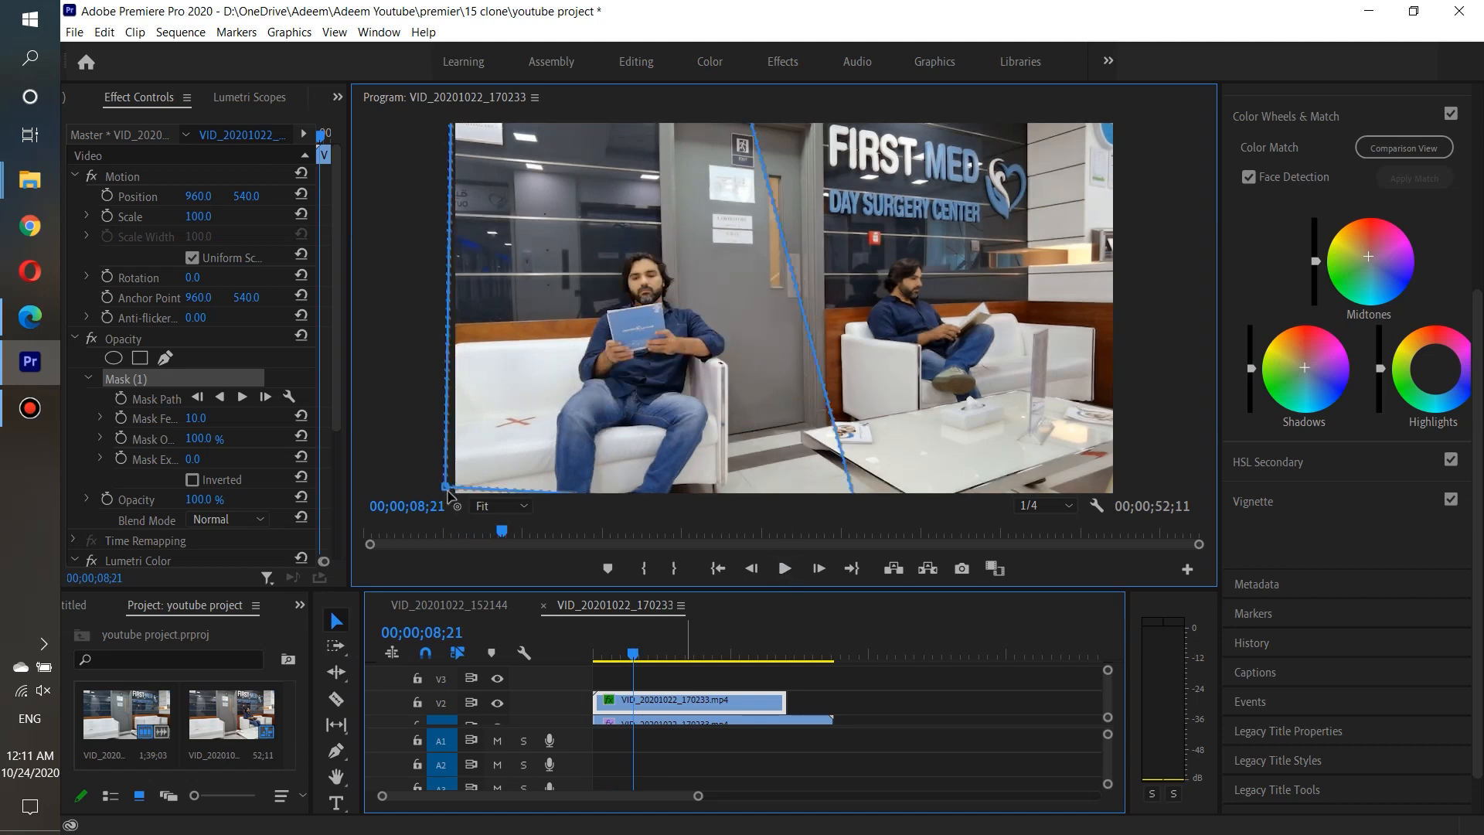
Pull the mask's lower-left corner slightly farther below the frame and move the playhead to 00;00;07;23, where the man reaches for the magazines.
drag(446, 487, 450, 499)
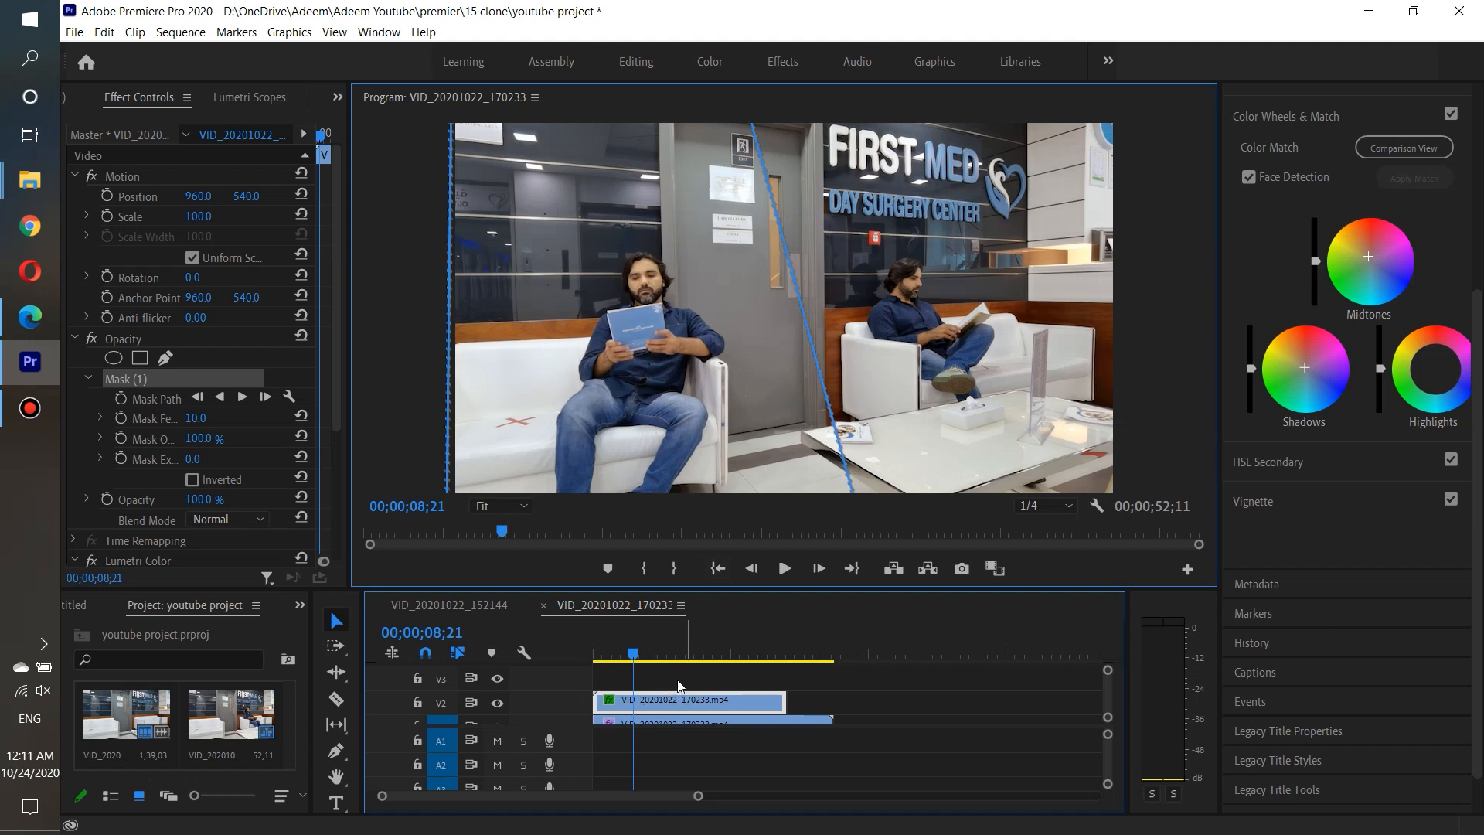
click(631, 649)
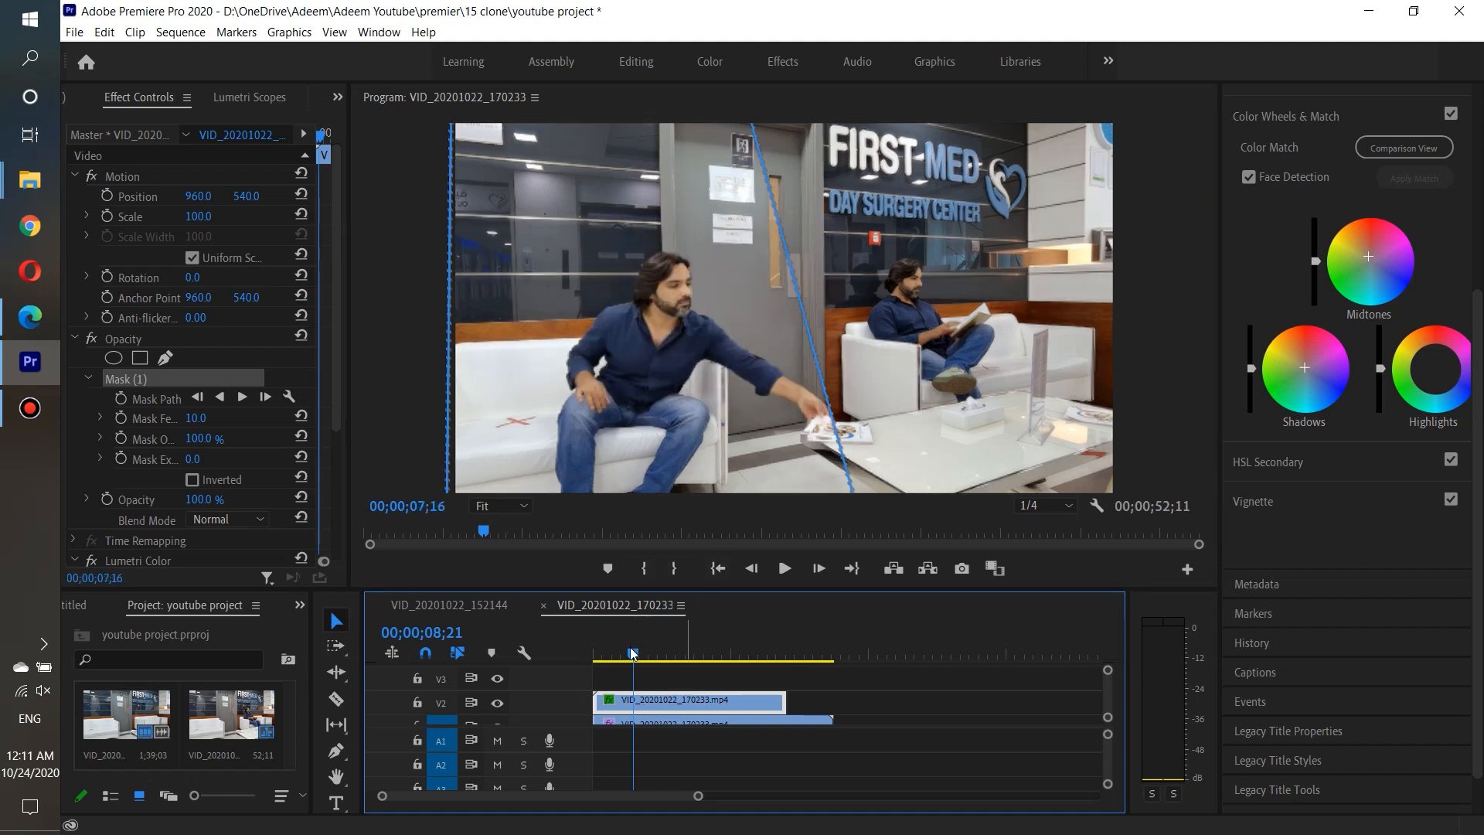
drag(629, 650, 631, 650)
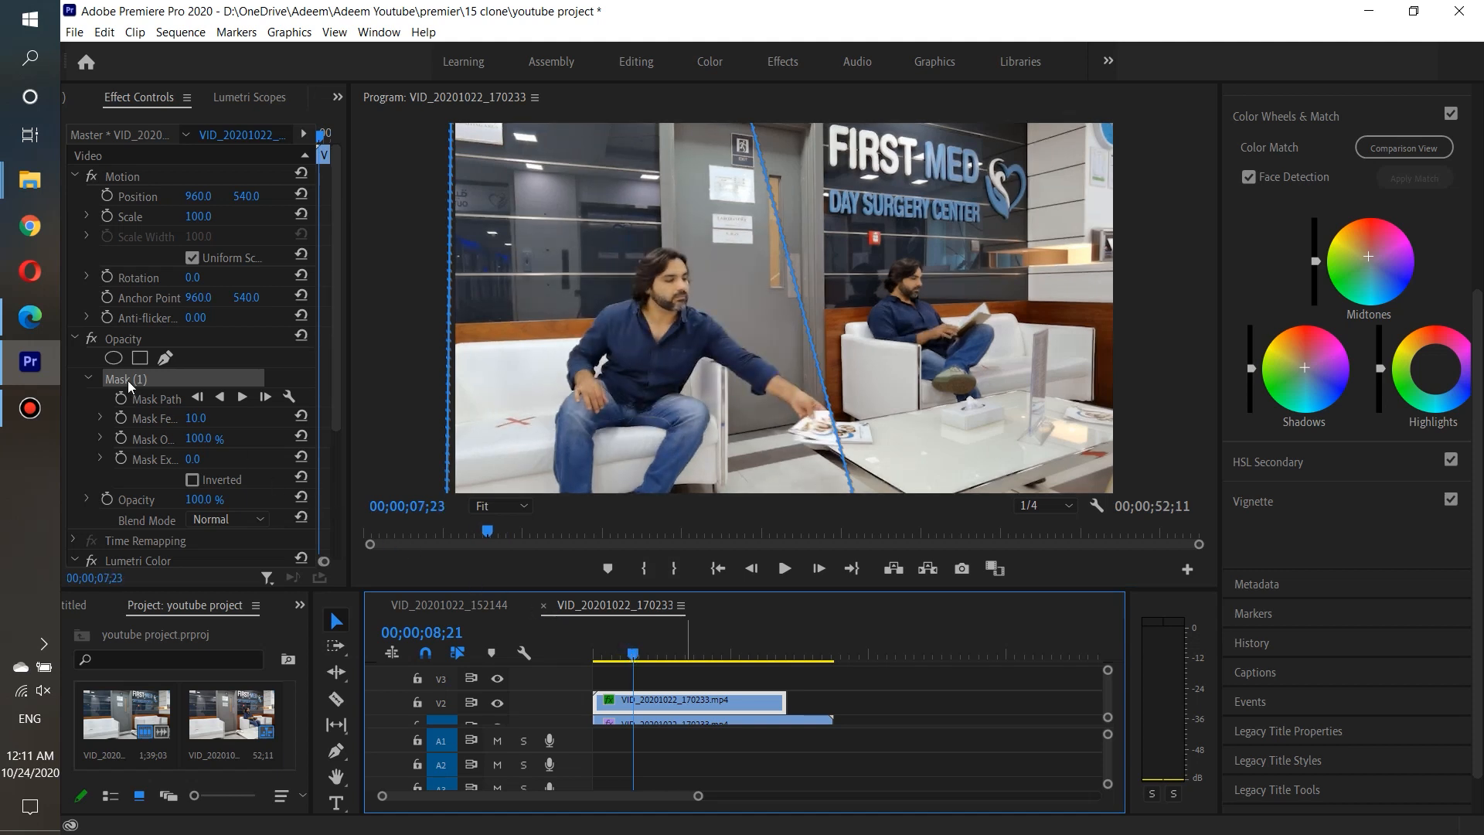
click(829, 404)
drag(826, 400, 869, 412)
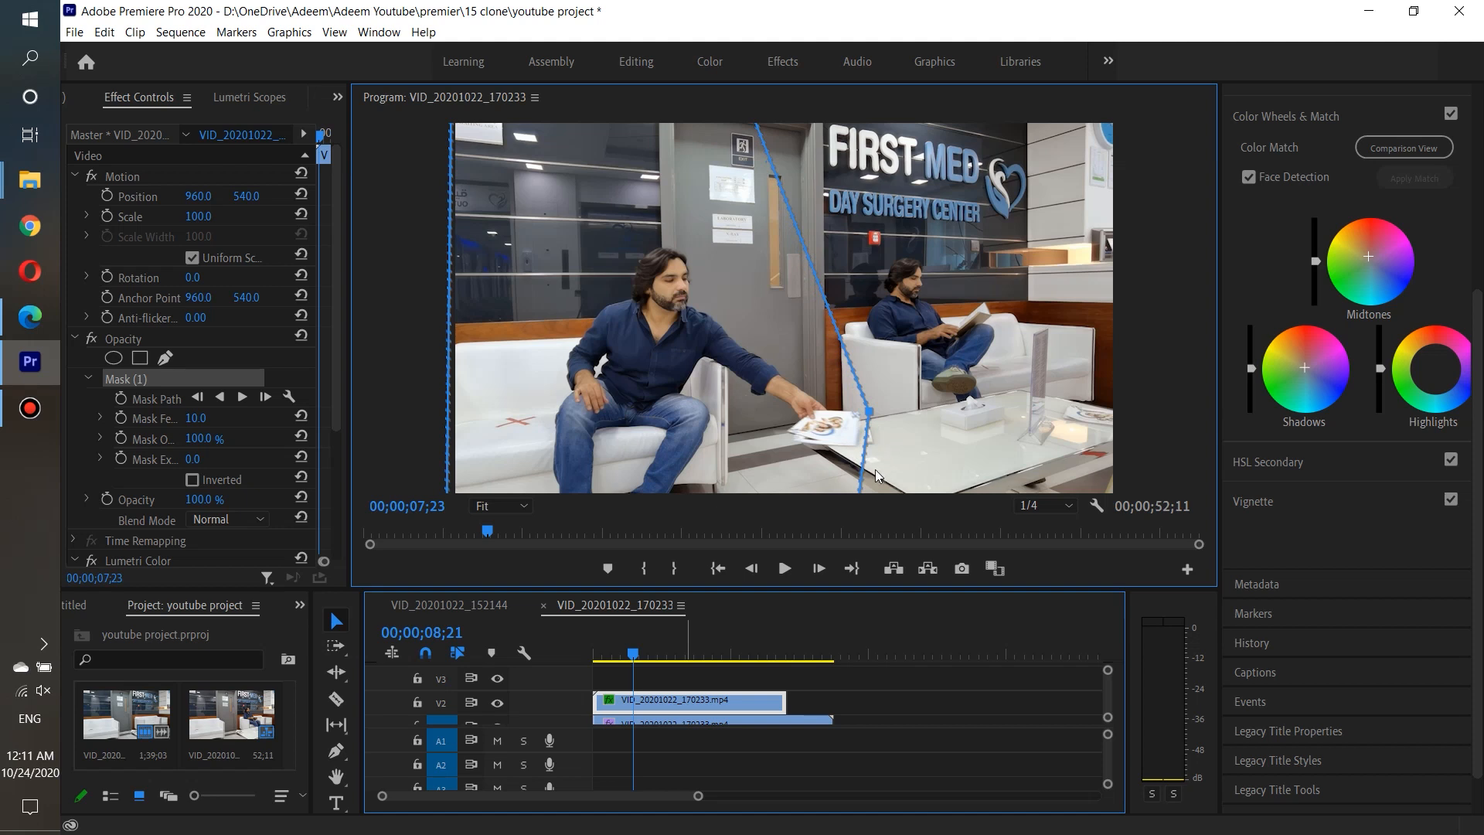
key(ctrl+z)
Add three points to the mask's right edge, bulging it around the hand and magazines, and play the result from the sequence start.
drag(841, 456, 898, 451)
drag(862, 371, 883, 387)
drag(860, 337, 839, 358)
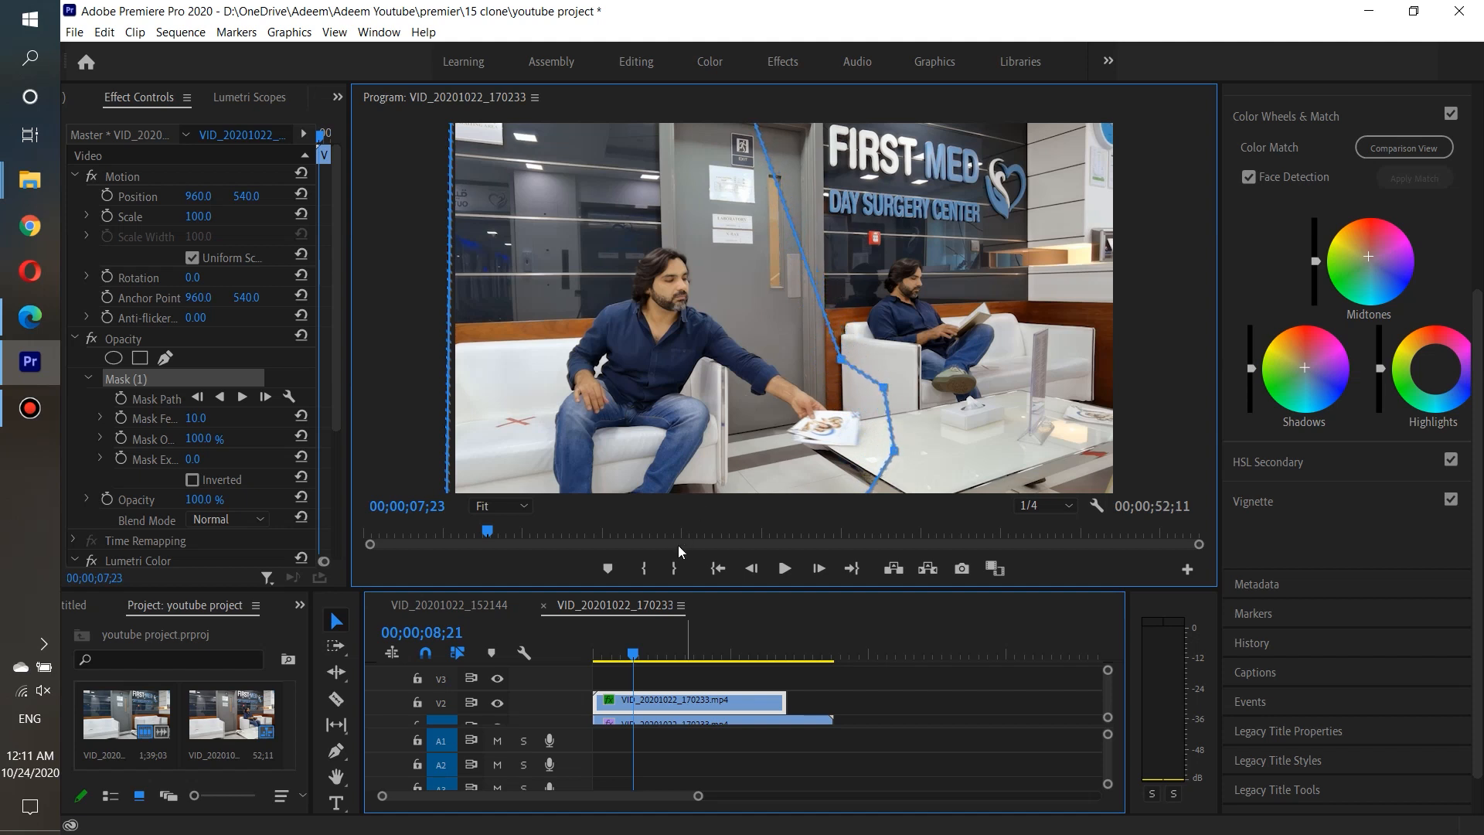
drag(633, 659, 579, 669)
click(785, 570)
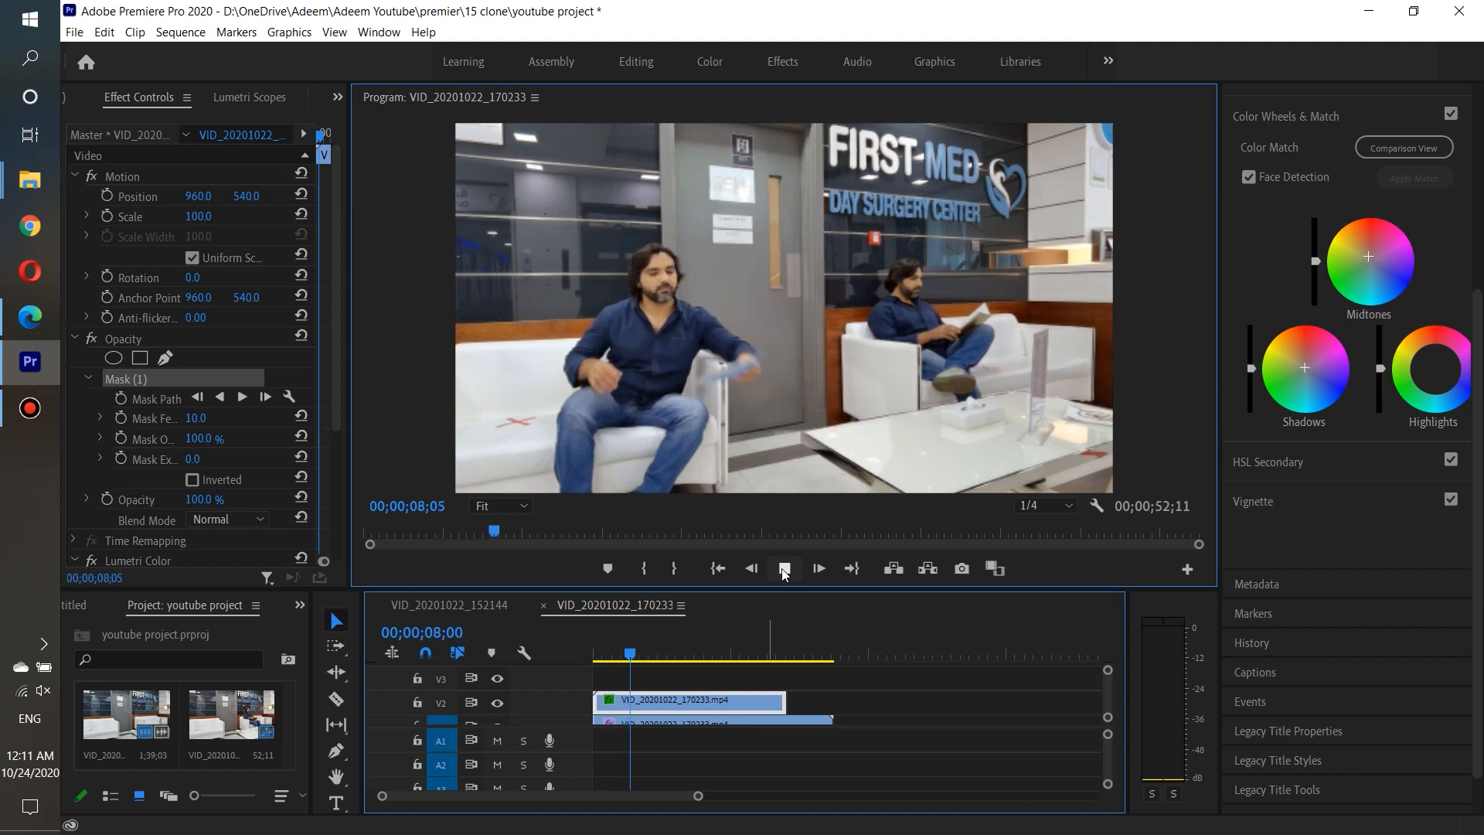
Set the V2 clip's mask feather to 60 and play the composite with the mask outline hidden.
click(783, 570)
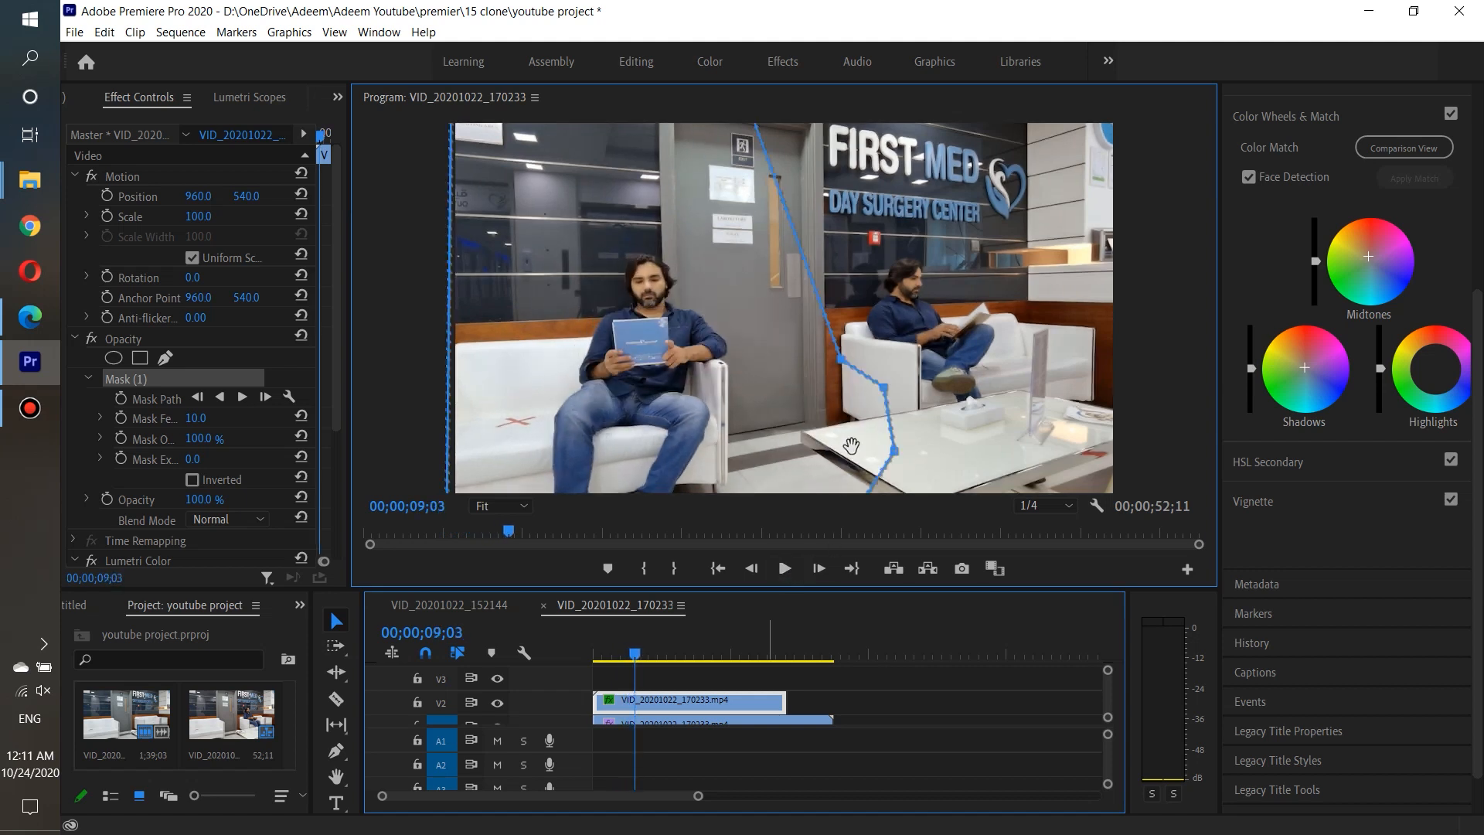
click(124, 178)
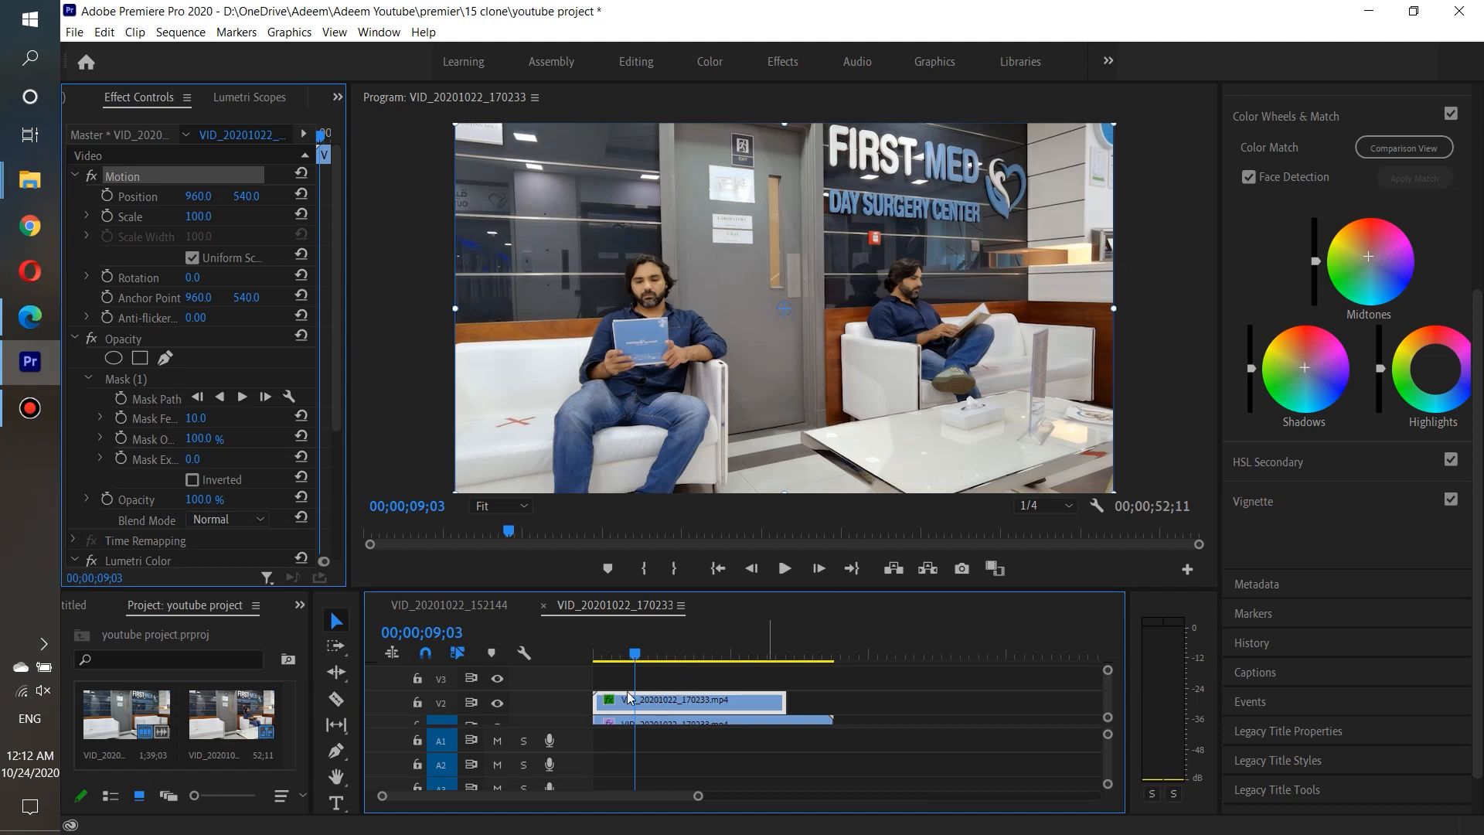
click(117, 381)
click(197, 417)
text(60)
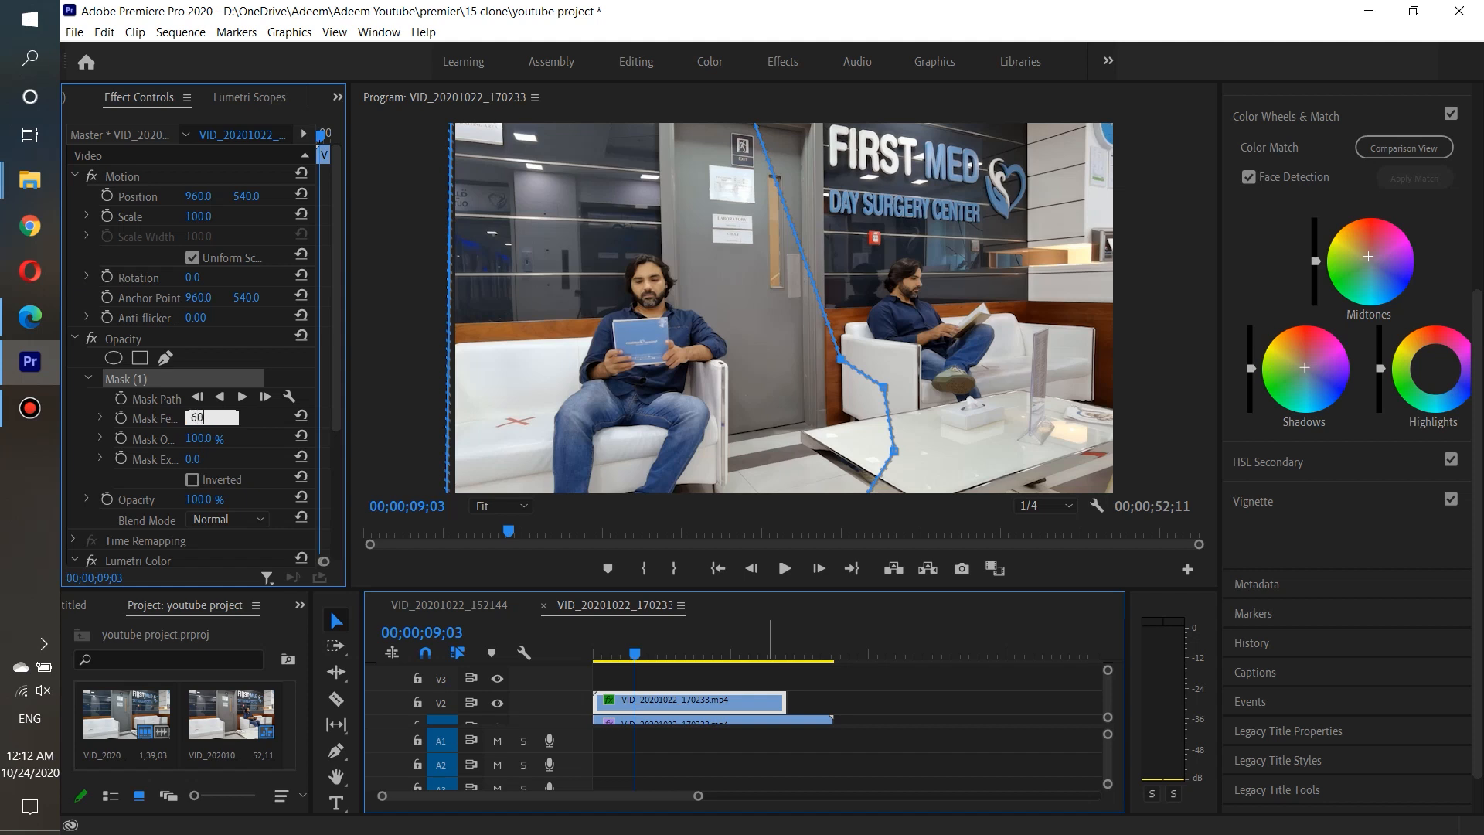
key(Return)
click(131, 176)
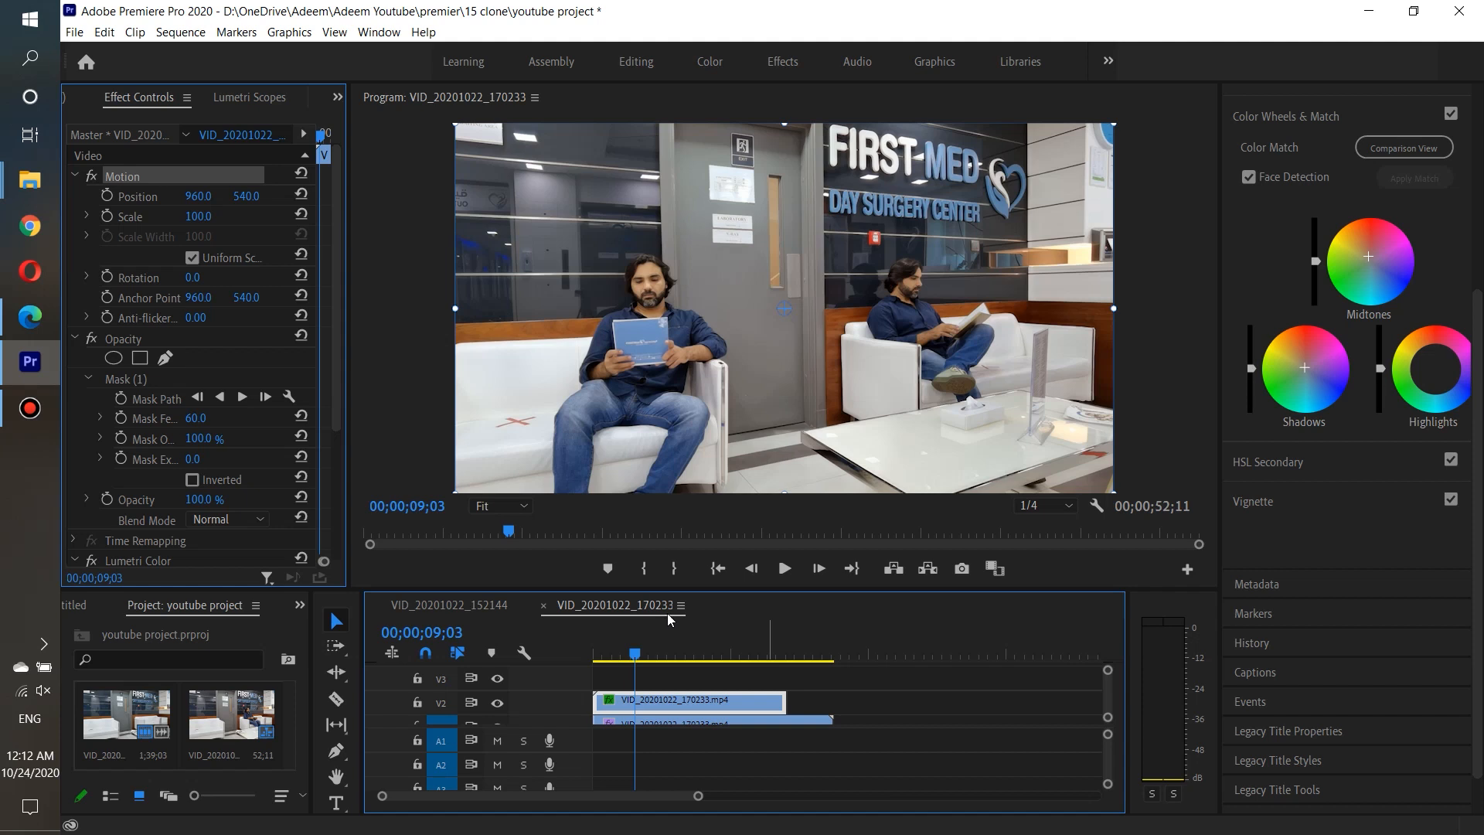
click(784, 569)
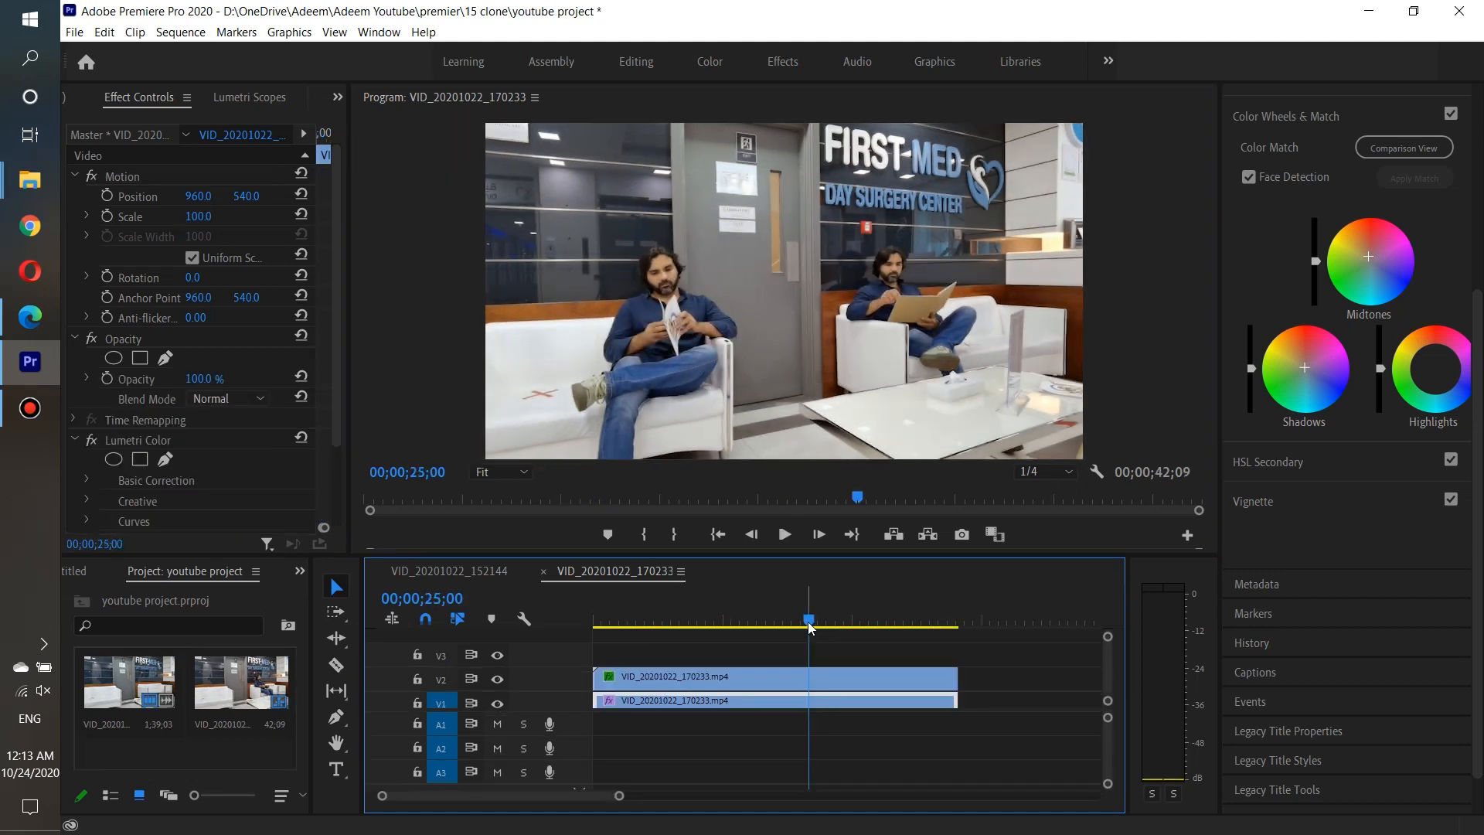
Trim the ends of both the V1 and V2 clips to 00;00;36;25.
drag(808, 623, 807, 623)
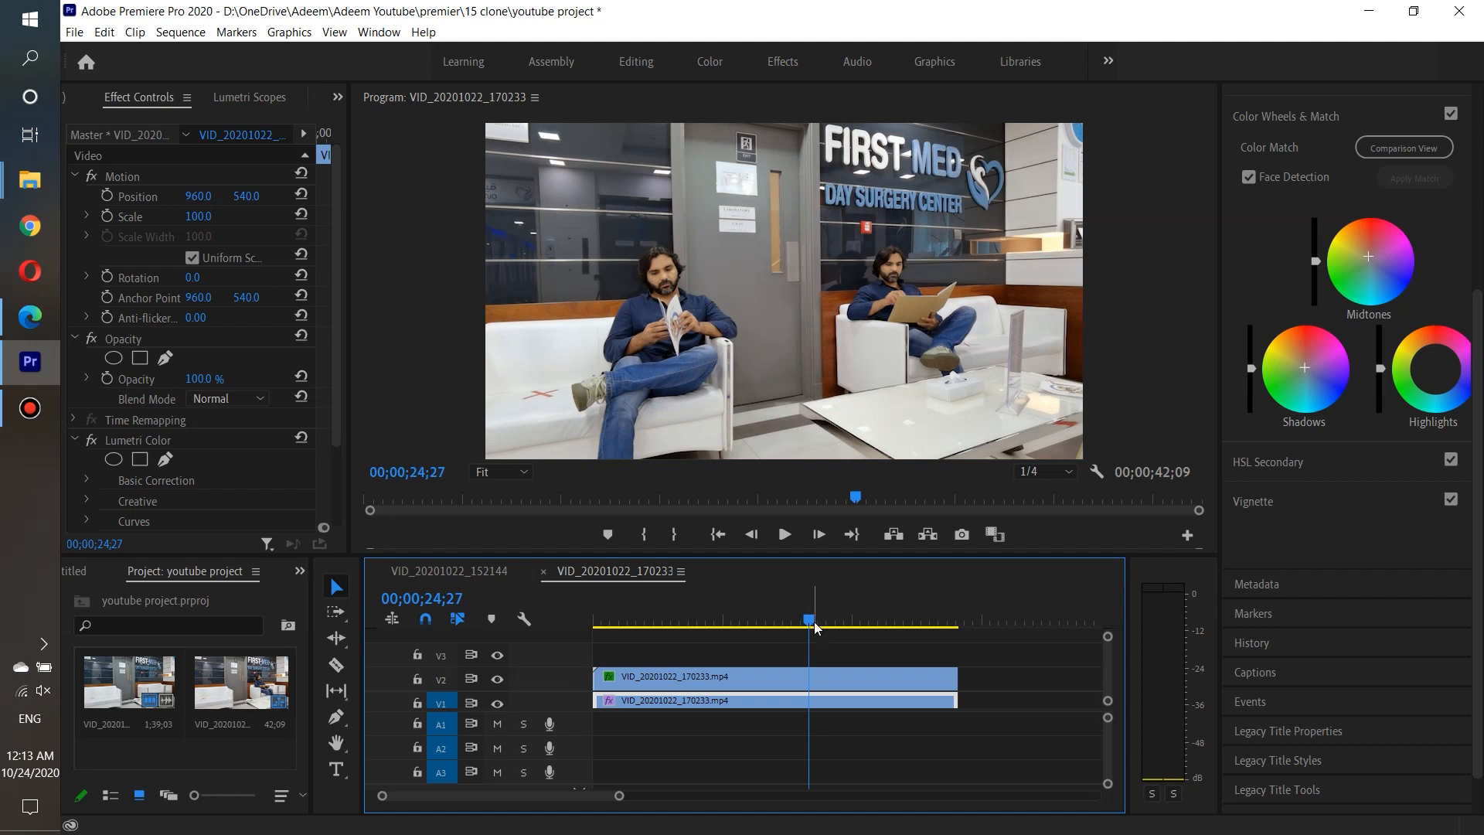
drag(811, 621, 915, 624)
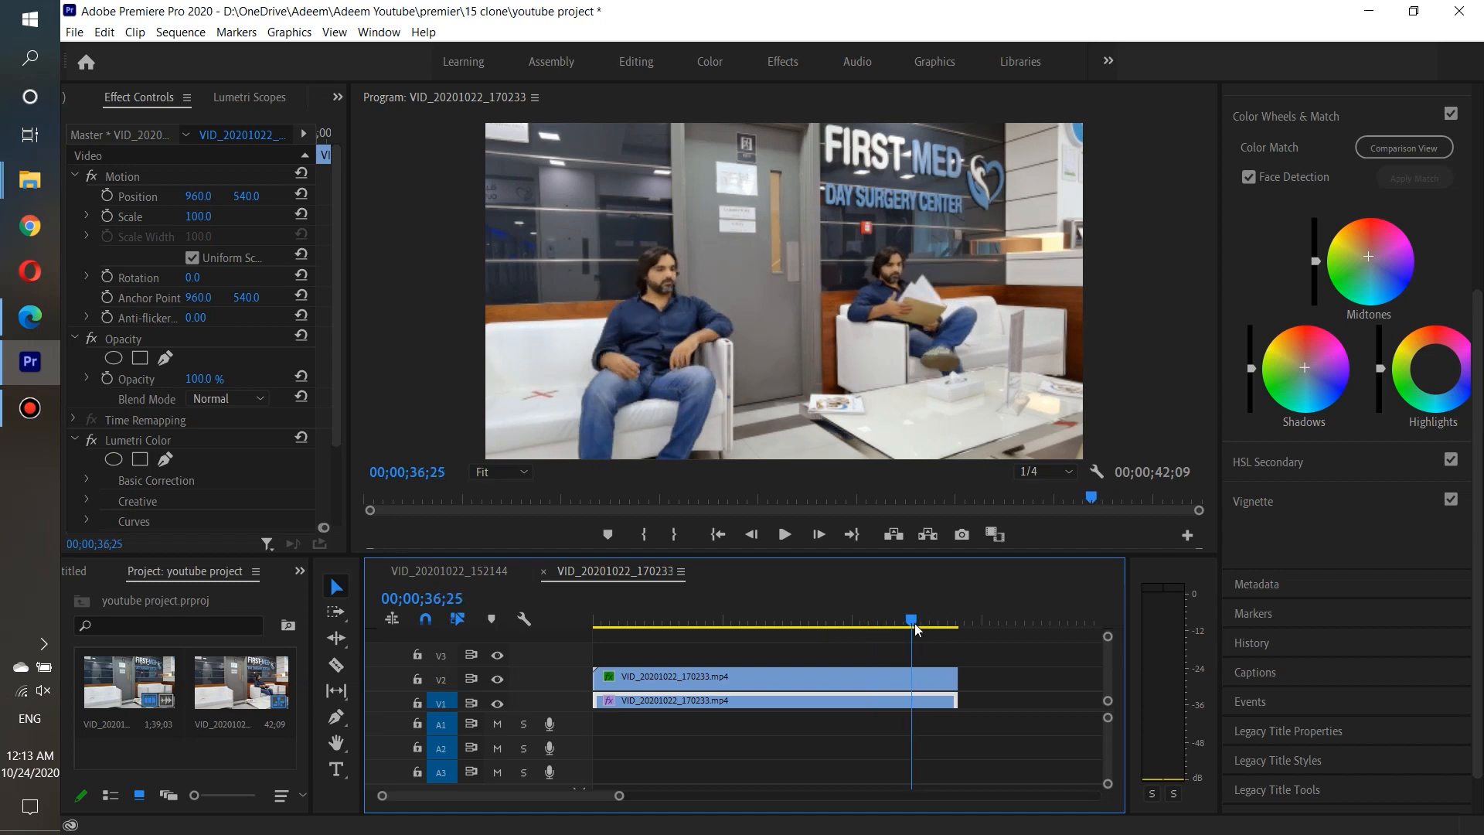
drag(958, 678, 907, 699)
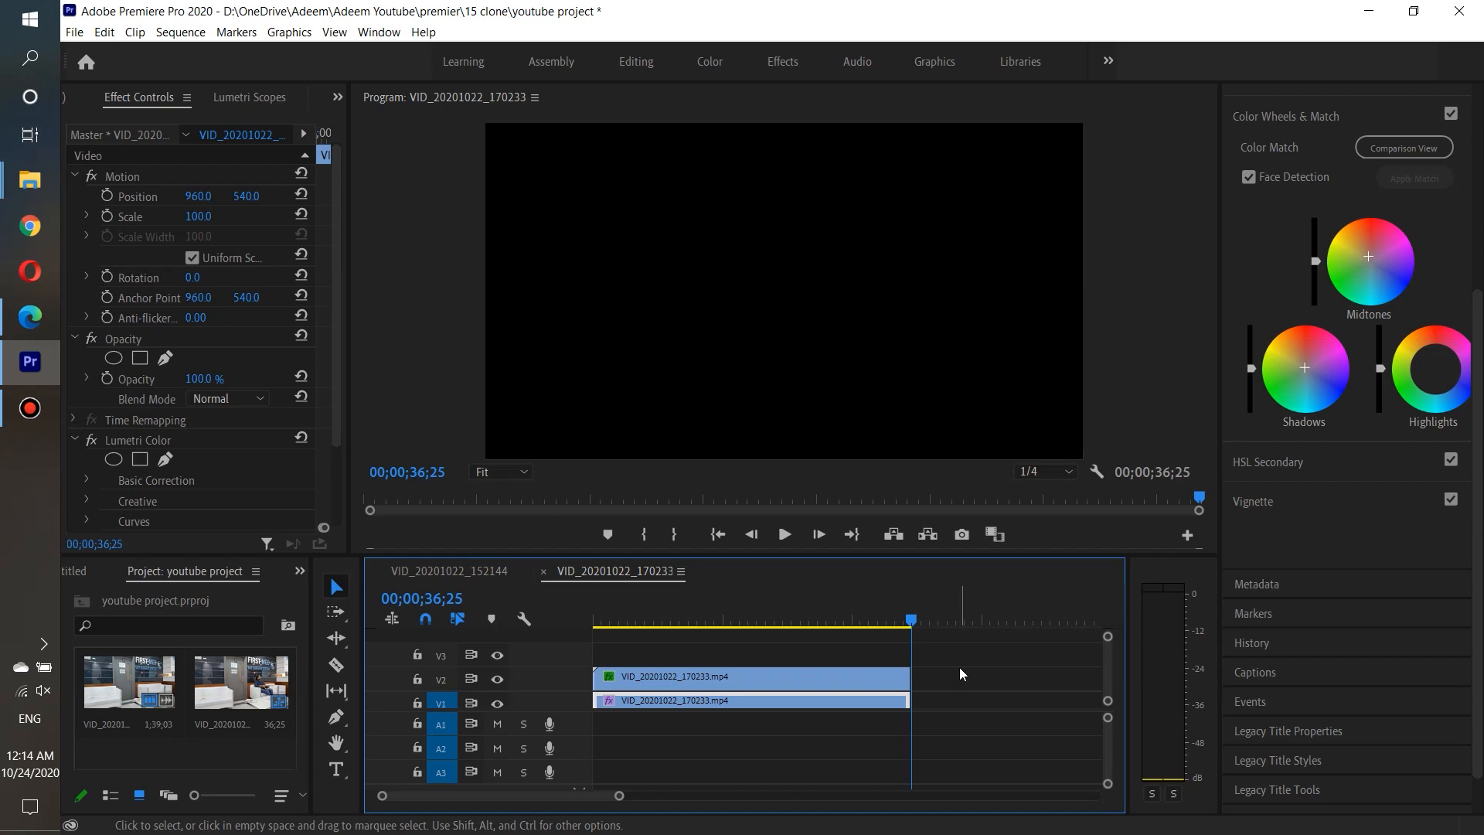
Try to export the sequence to the Desktop as duplicate.mp4, replacing the existing file, and cancel the encoding partway.
key(ctrl+m)
click(1053, 219)
click(139, 150)
double_click(493, 160)
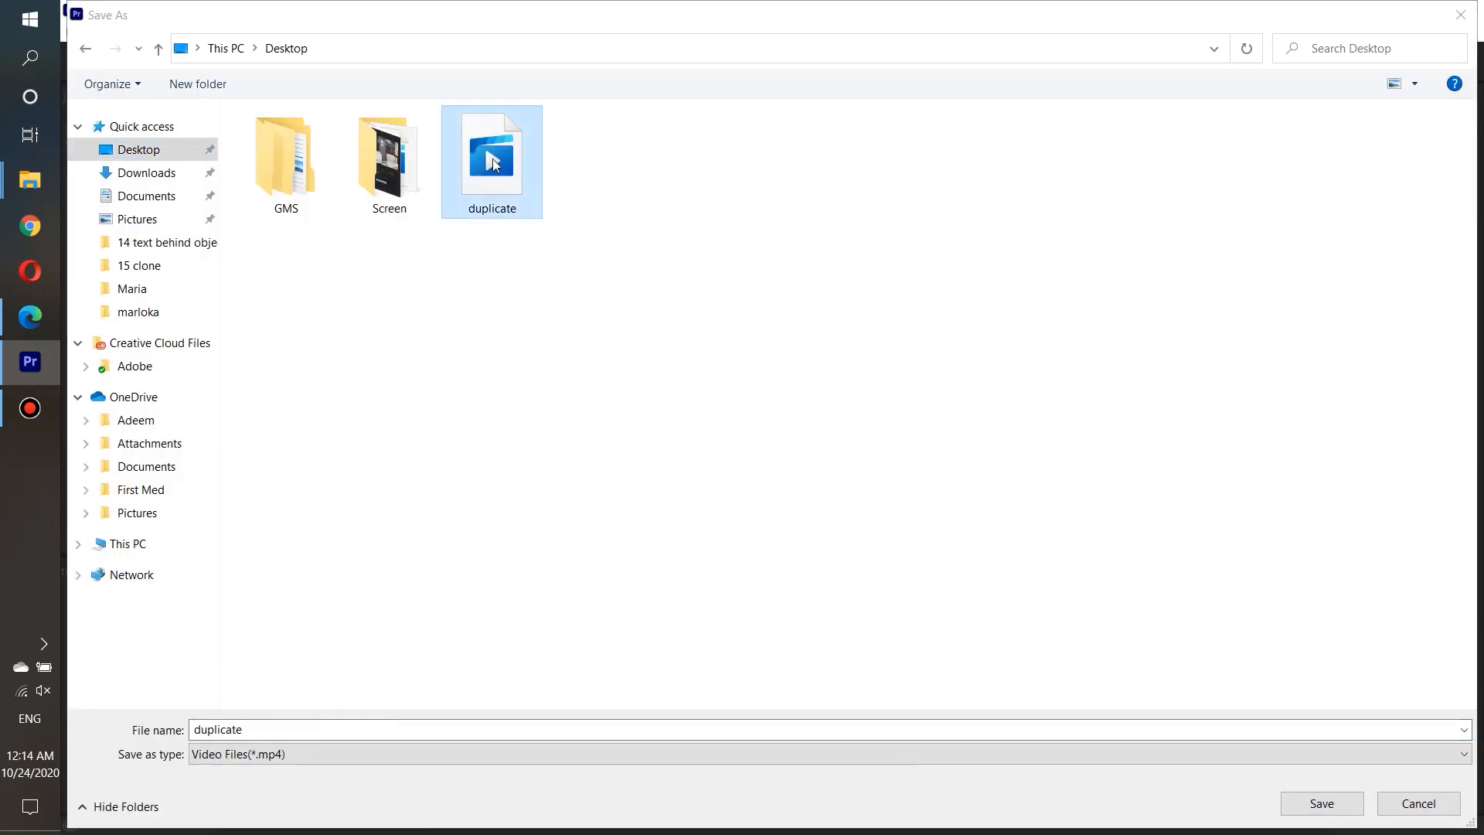
click(835, 465)
click(1161, 800)
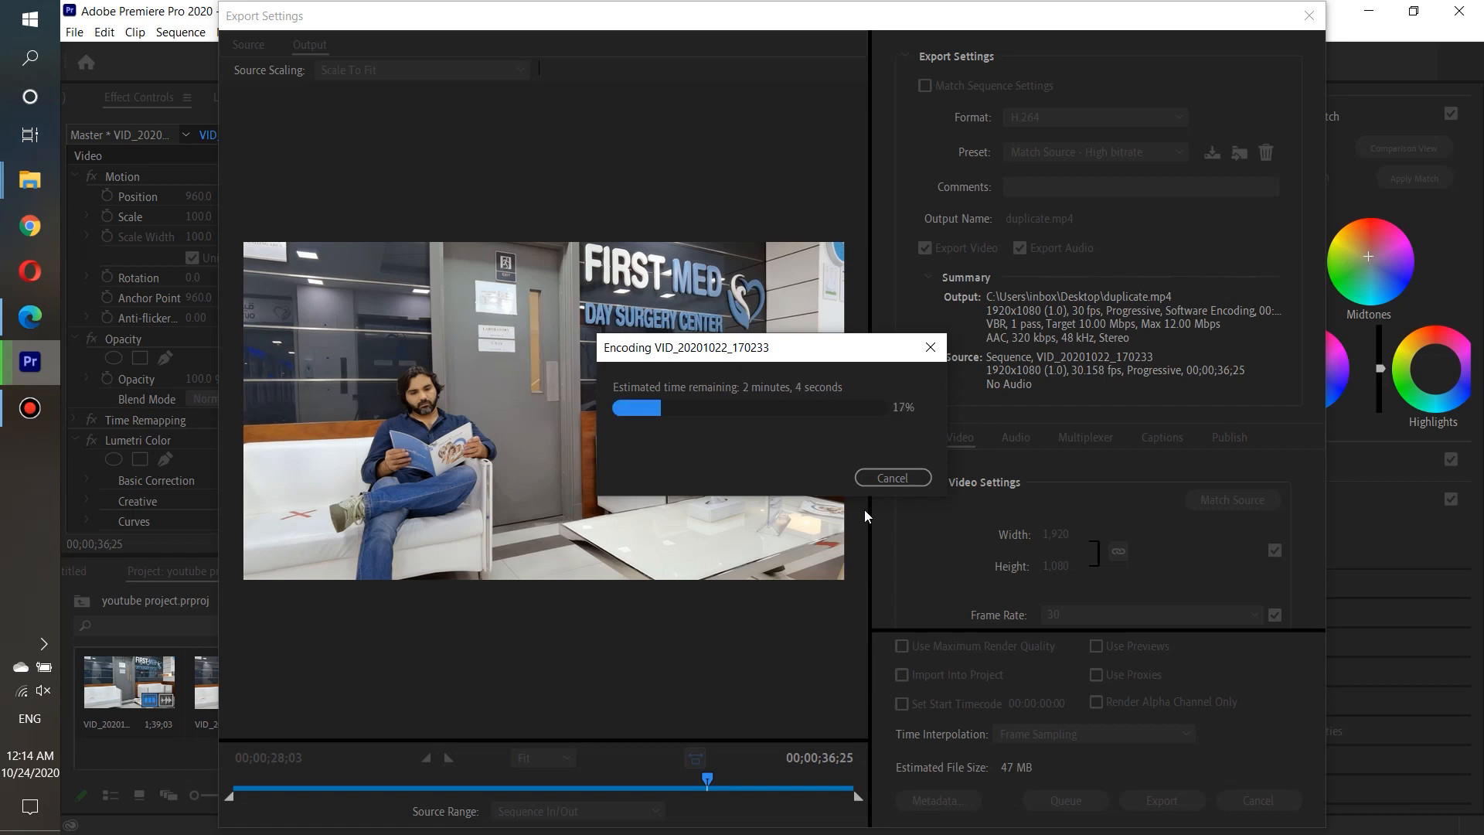
click(905, 476)
Move the playhead back to 00;00;28;10 to view the composite with the man on both sofas.
drag(910, 623, 837, 621)
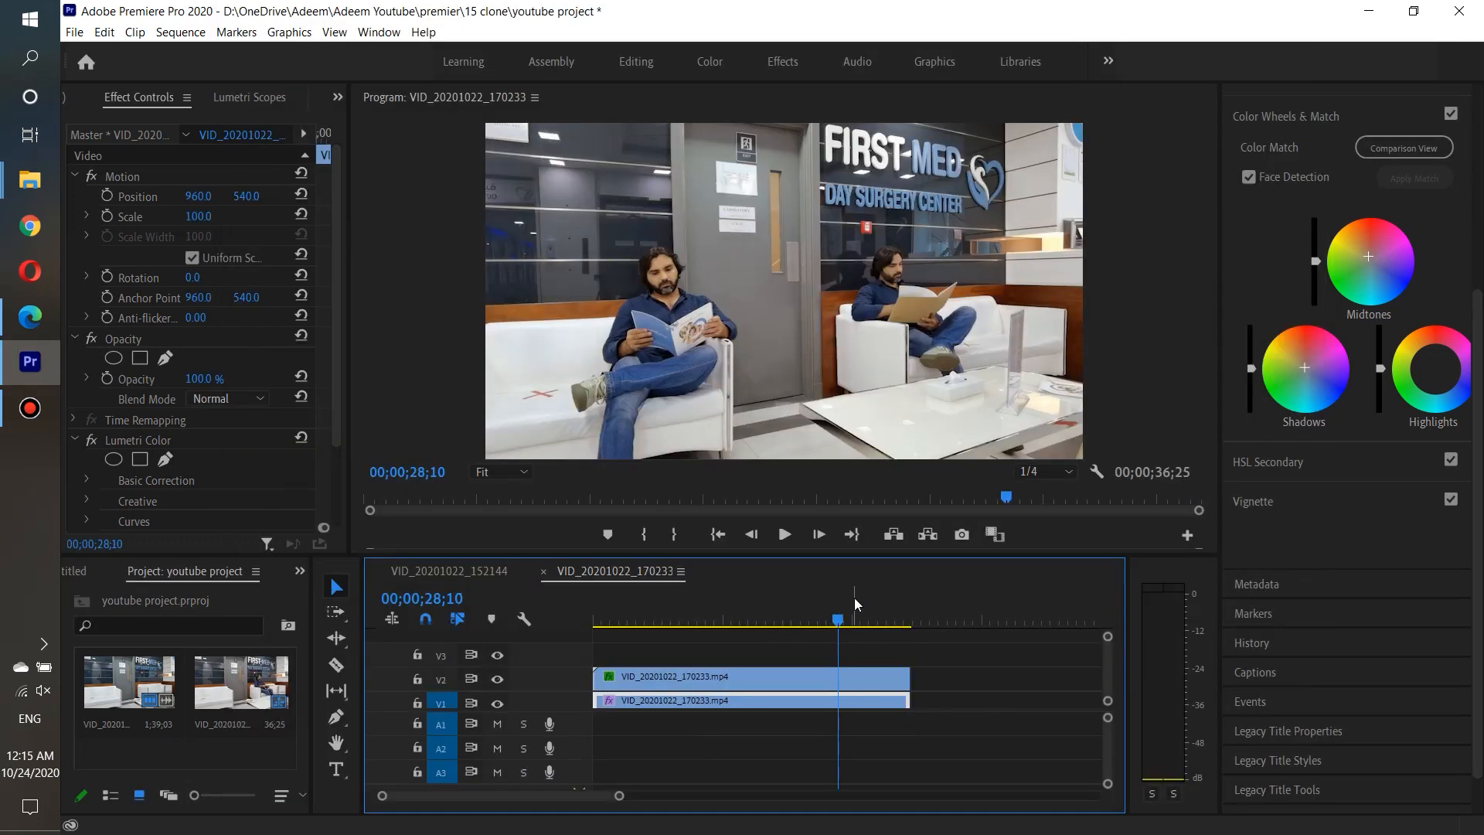